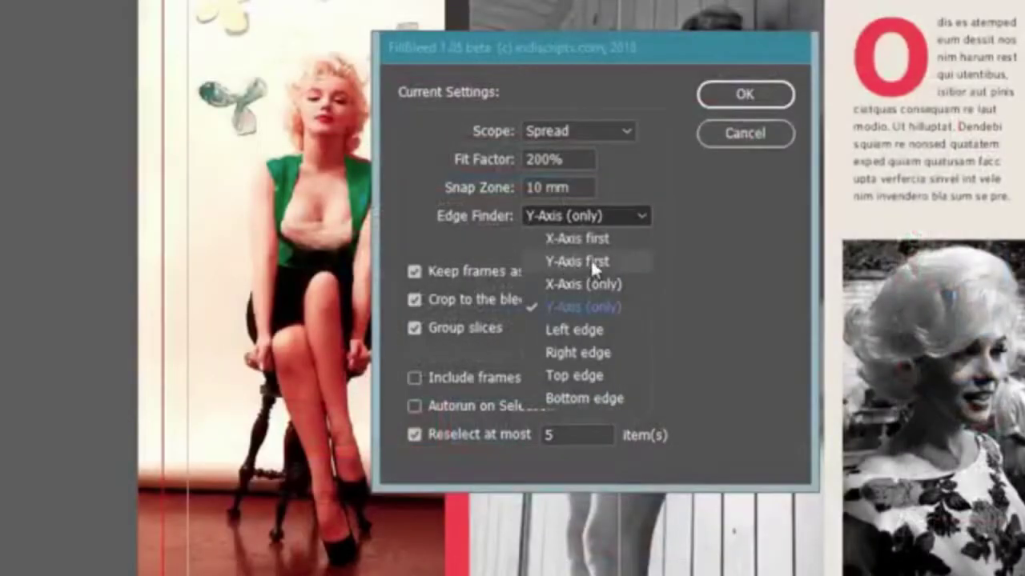
Step: Set the Edge Finder to Y-Axis first and run FillBleed on the current spread, and inspect the filled edges
left_click(617, 261)
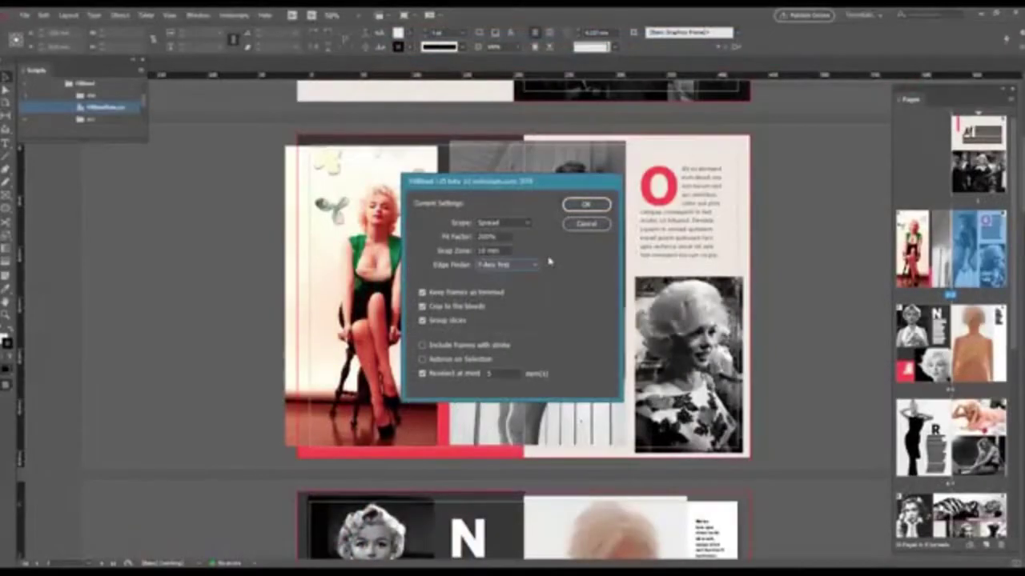
left_click(579, 205)
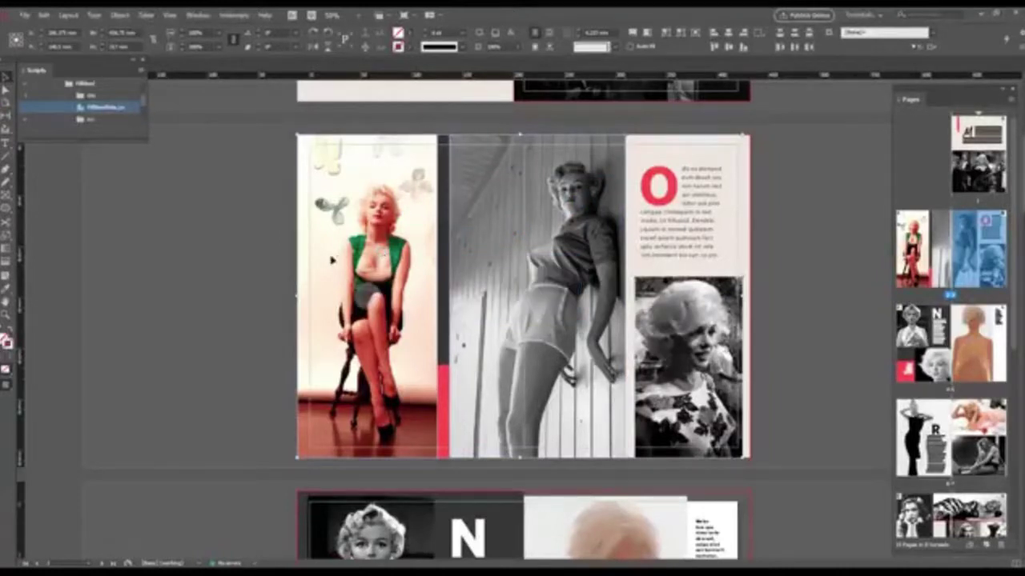
key("ctrl+equal")
scroll(279, 256, "down", 1)
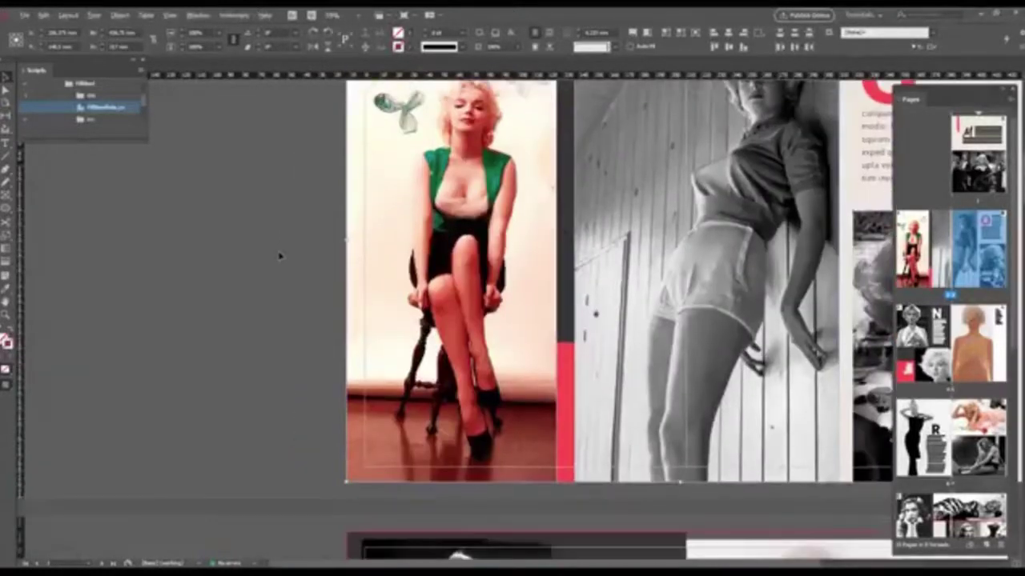
scroll(279, 256, "up", 3)
scroll(279, 256, "down", 2)
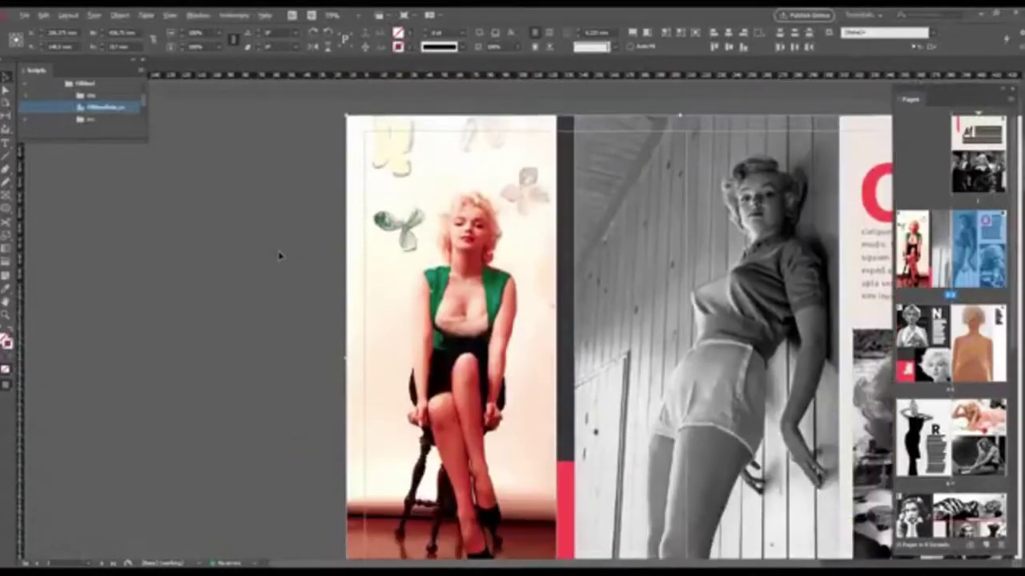
scroll(280, 256, "down", 1)
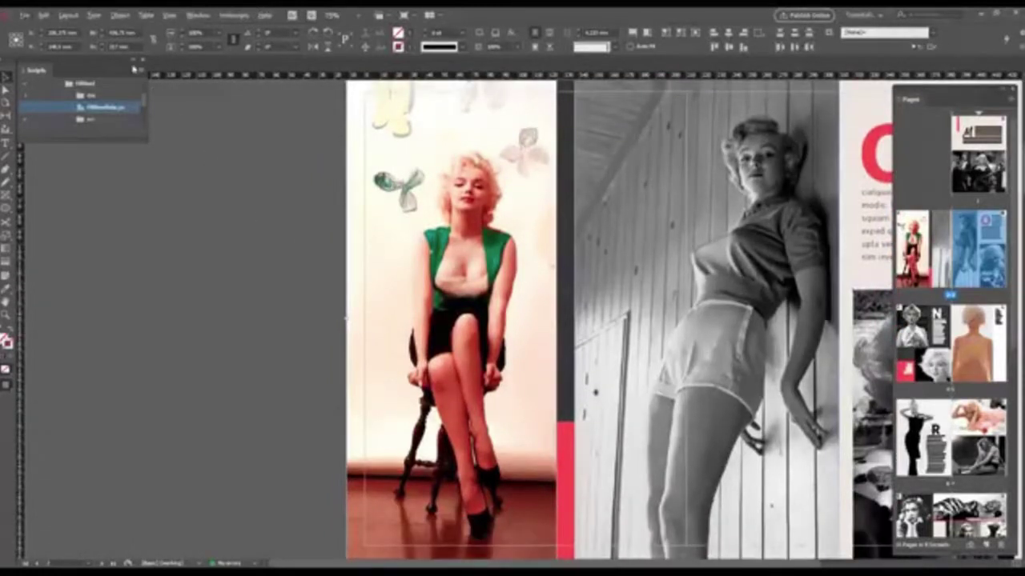
Step: Undo the FillBleed run and redo it to compare the spread without and with filled bleeds
left_click(48, 15)
left_click(61, 23)
left_click(44, 15)
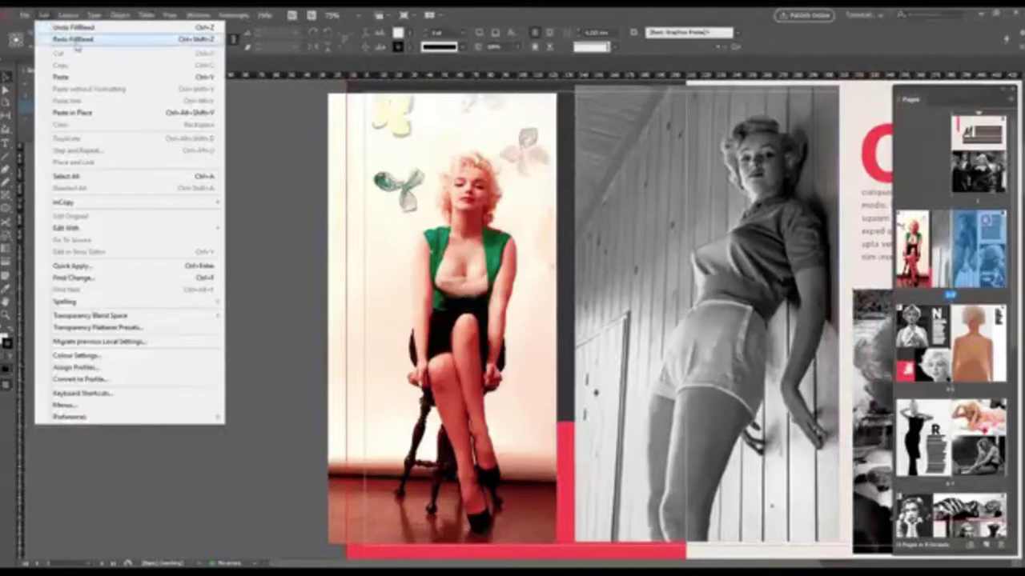
left_click(74, 46)
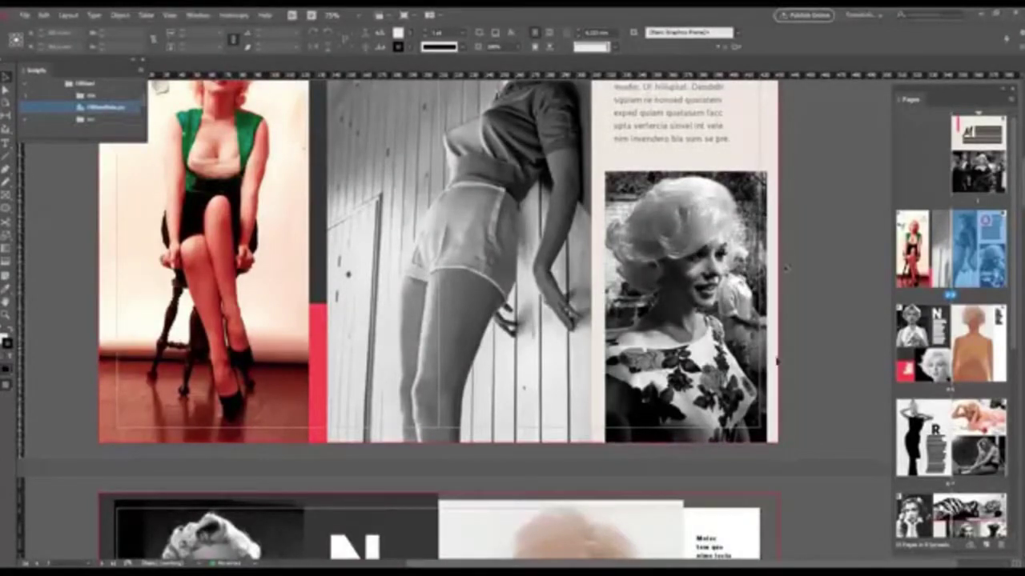
Step: Remove the thin bleed slice below the right page's floral-dress photo and select the remaining photo frame
left_click(733, 437)
double_click(733, 437)
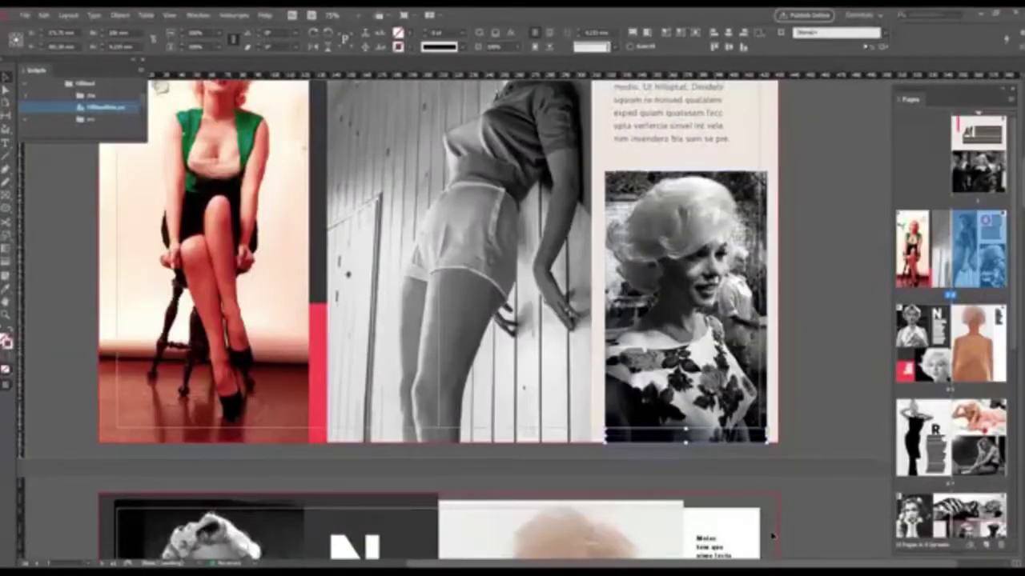
left_click(772, 536)
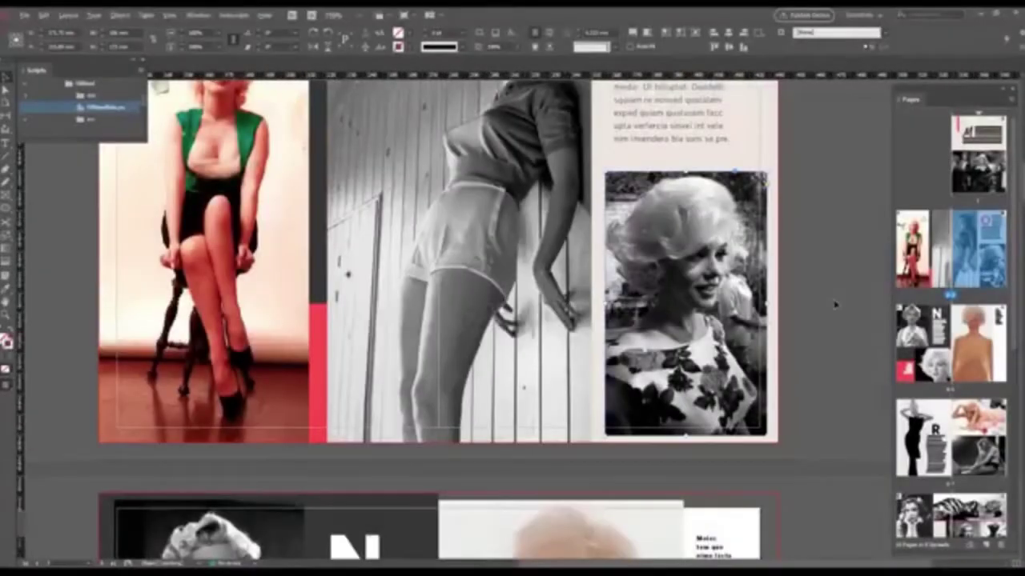
Step: Run FillBleed on the floral-dress photo with Scope set to Selection and Edge Finder set to X-Axis first
key("ctrl+equal")
scroll(835, 304, "up", 1)
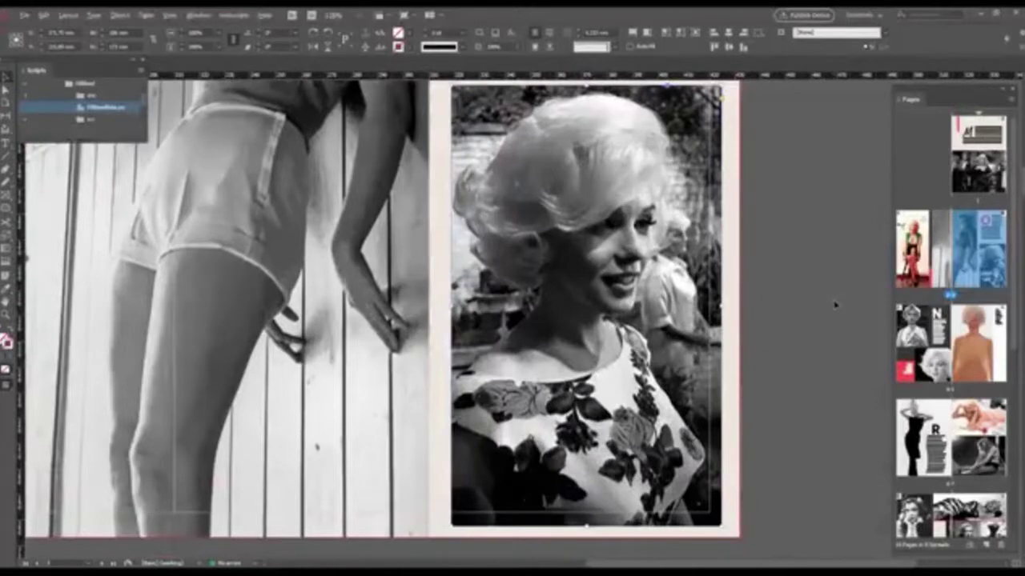
double_click(76, 109)
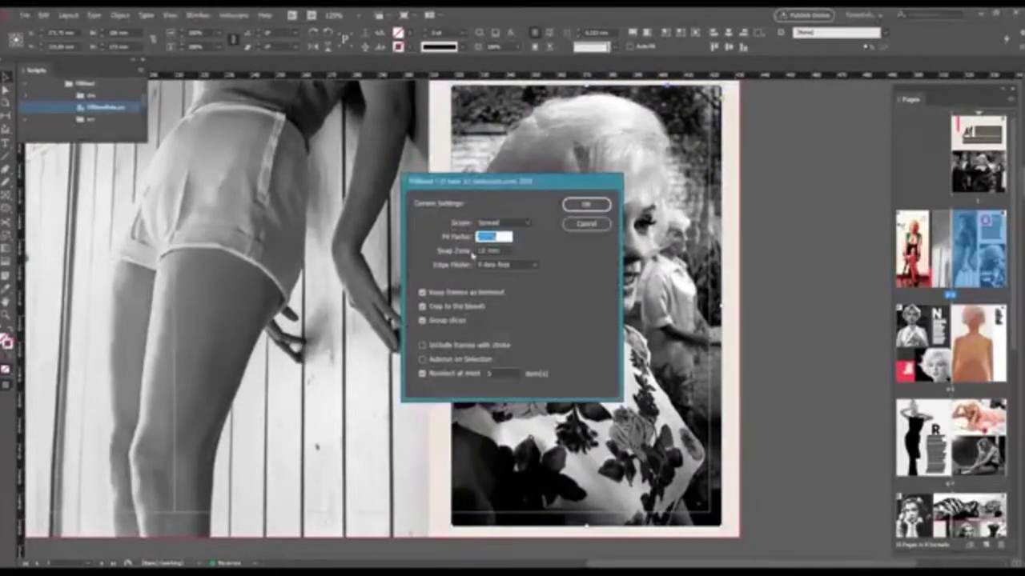
left_click(509, 266)
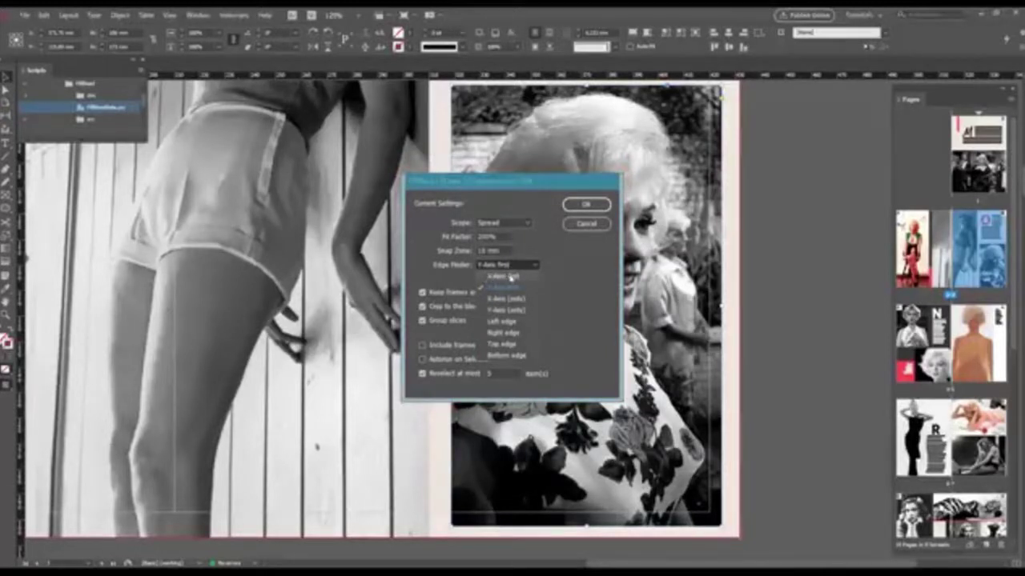
left_click(509, 277)
left_click(526, 223)
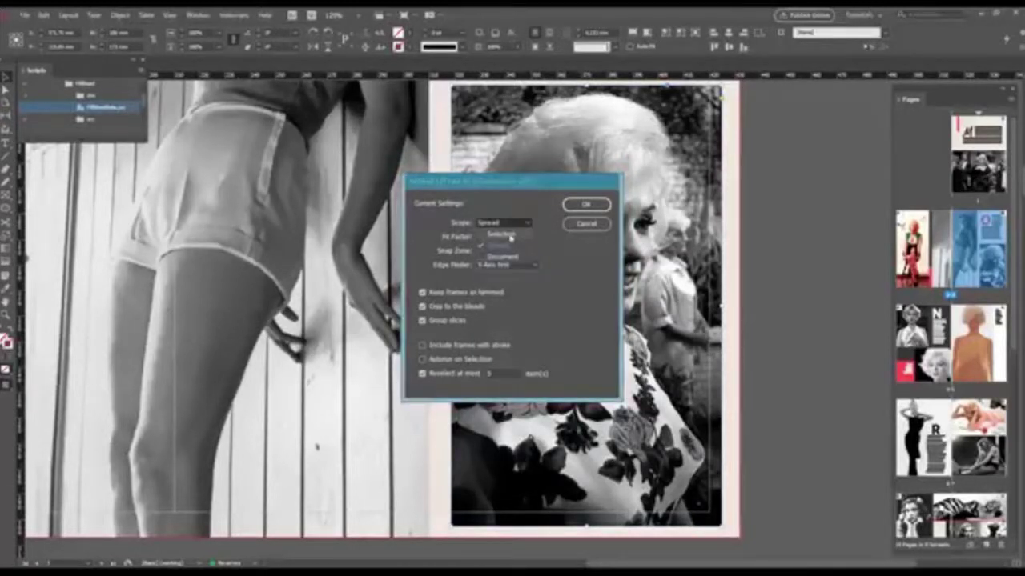
left_click(511, 234)
left_click_drag(283, 184, 297, 183)
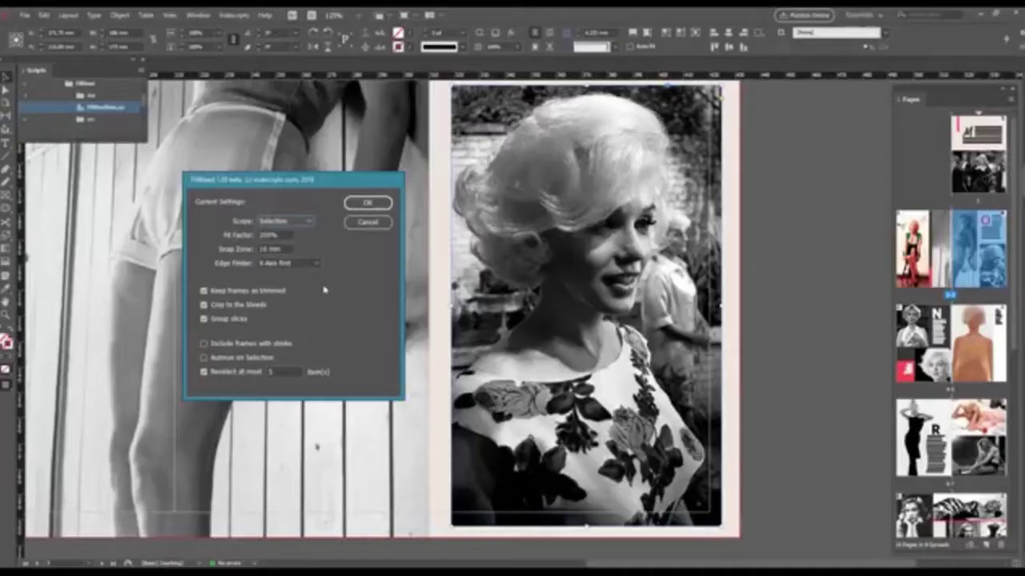
left_click(363, 205)
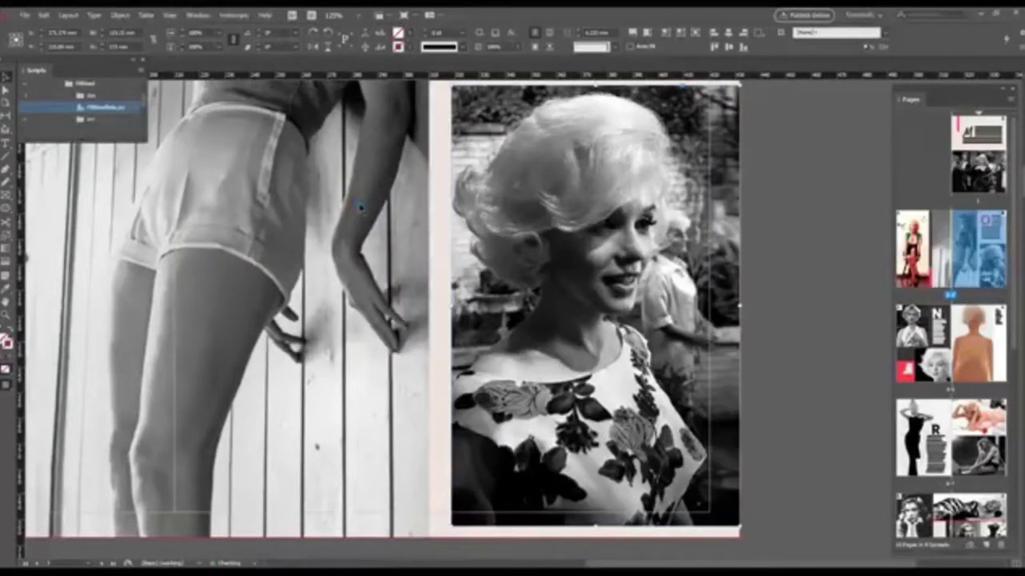
Step: Inspect the photo's outer edge and undo the FillBleed run on the selection
left_click(805, 266)
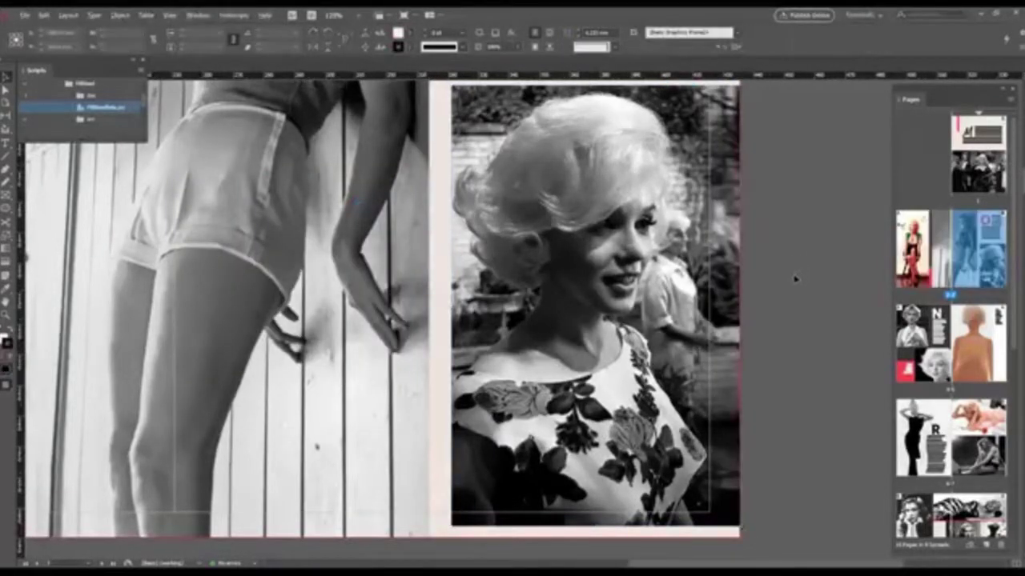
scroll(796, 278, "up", 2)
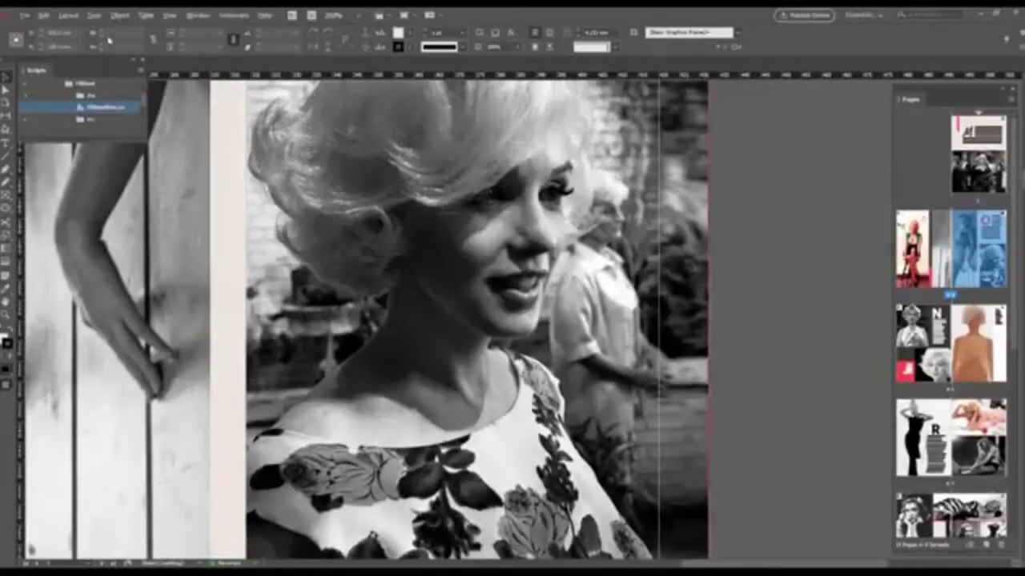
left_click(44, 15)
left_click(50, 27)
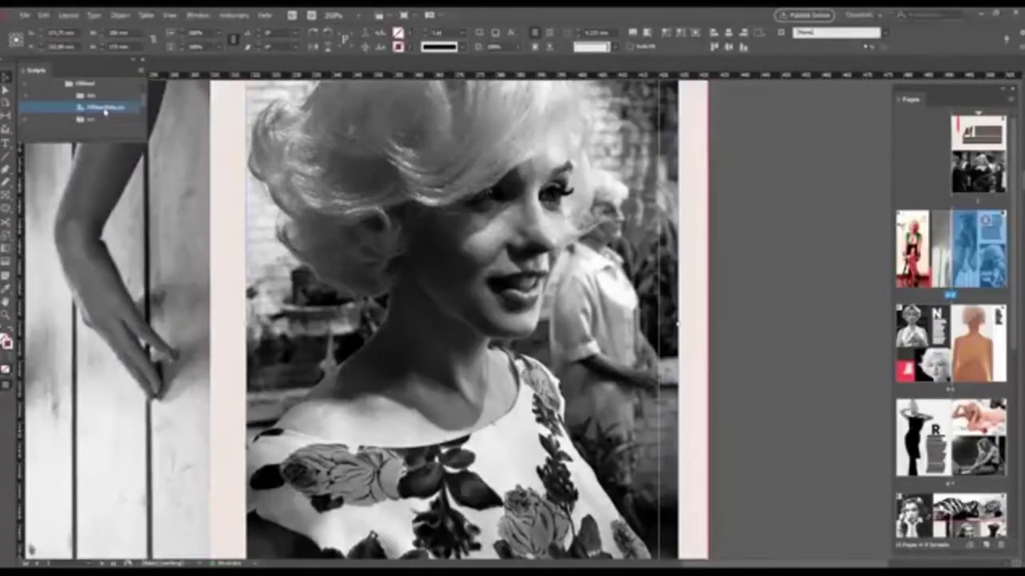
Step: Run FillBleed on the spread with Keep frames as trimmed turned off and Edge Finder set to X-Axis first
double_click(105, 112)
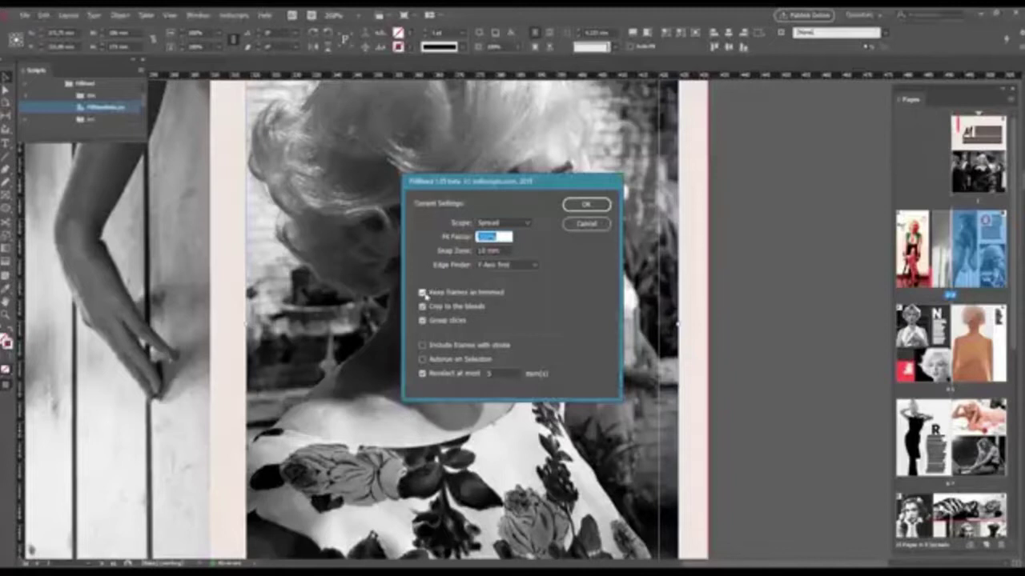
left_click(422, 293)
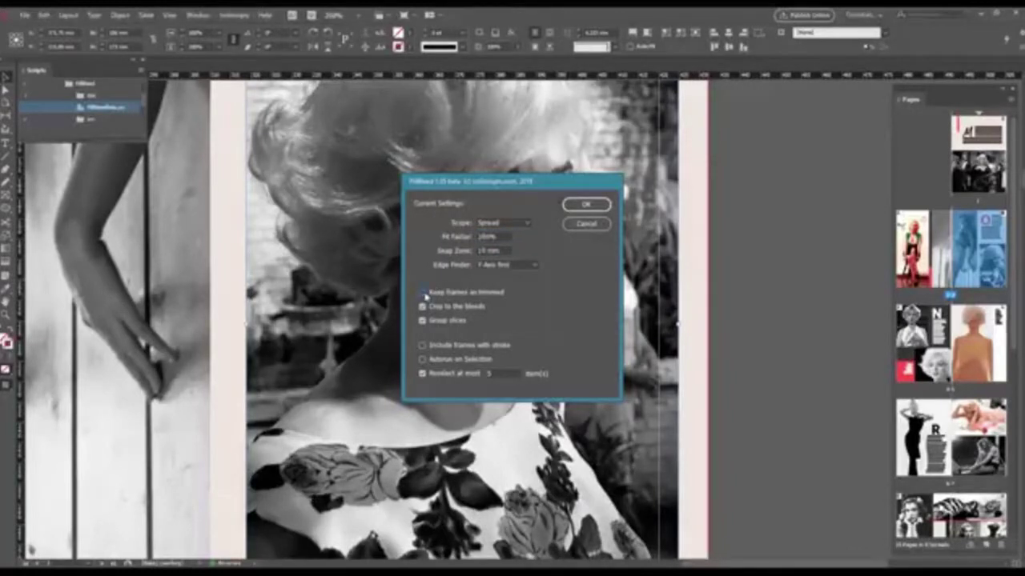
left_click(513, 265)
left_click(508, 283)
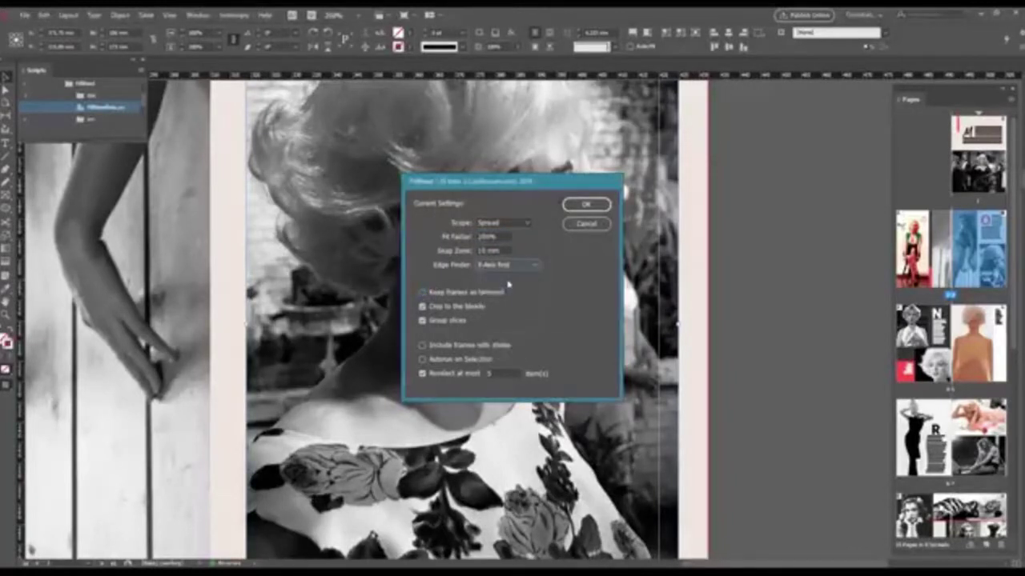
left_click_drag(504, 182, 842, 208)
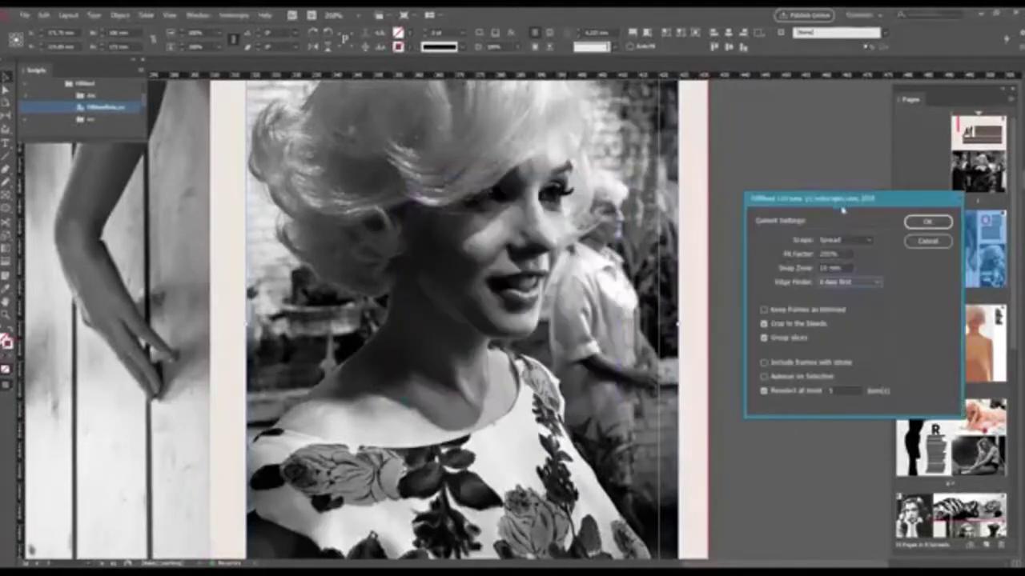
left_click(925, 223)
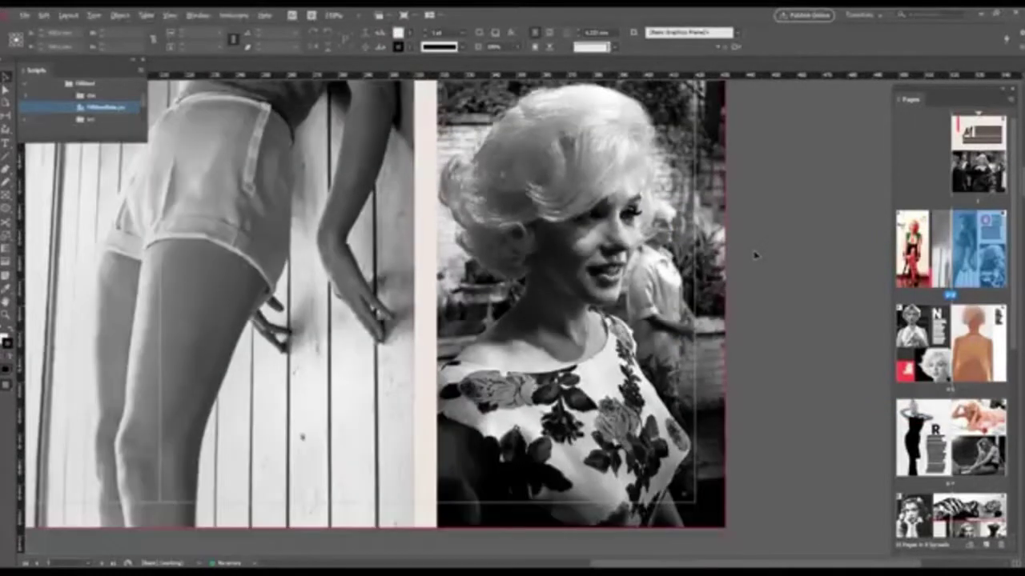
Step: Run FillBleed on the following spread with Scope set to Spread and Edge Finder set to Y-Axis first
key("ctrl+minus")
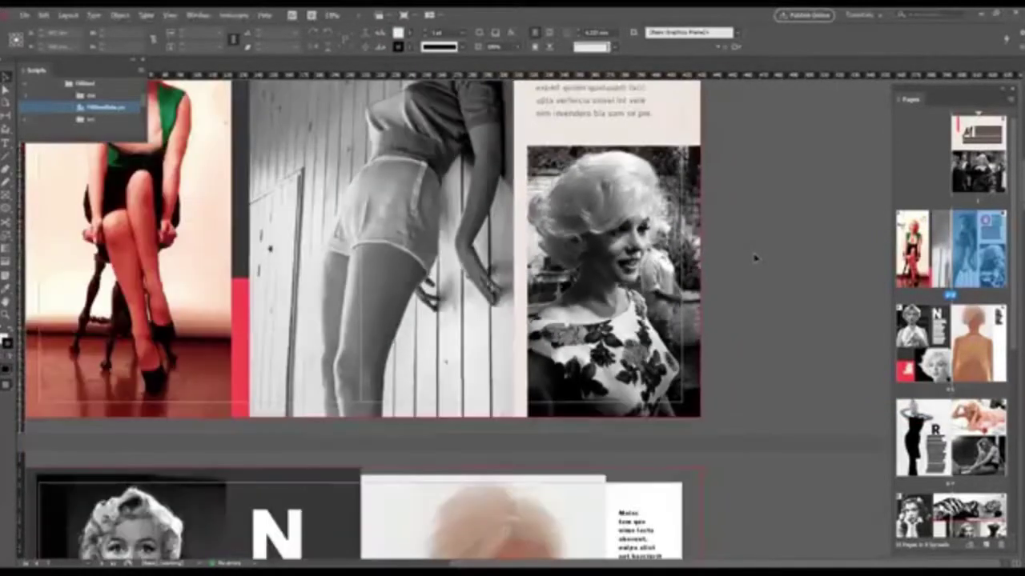
key("ctrl+minus")
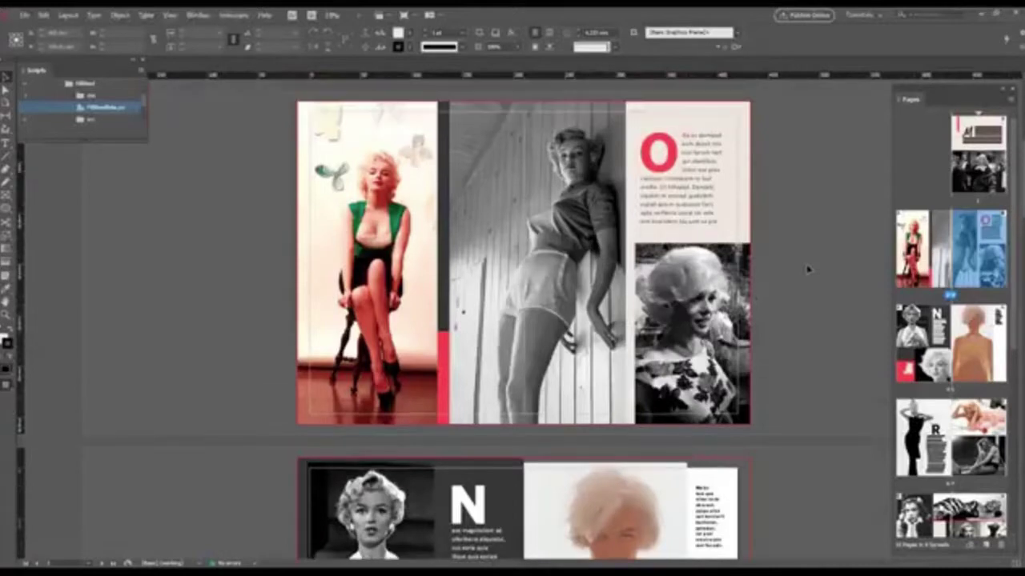
scroll(807, 269, "down", 5)
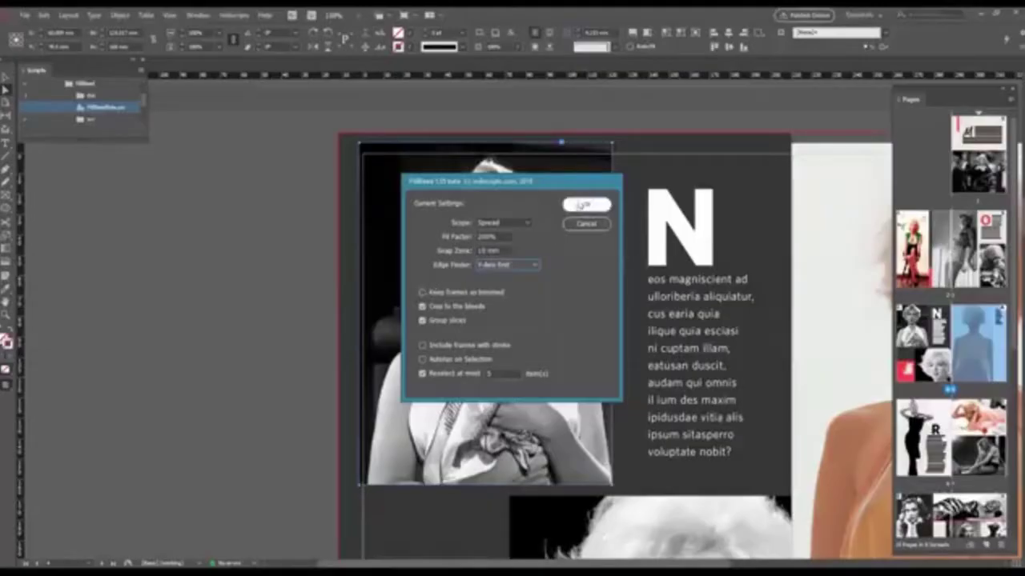
left_click(578, 207)
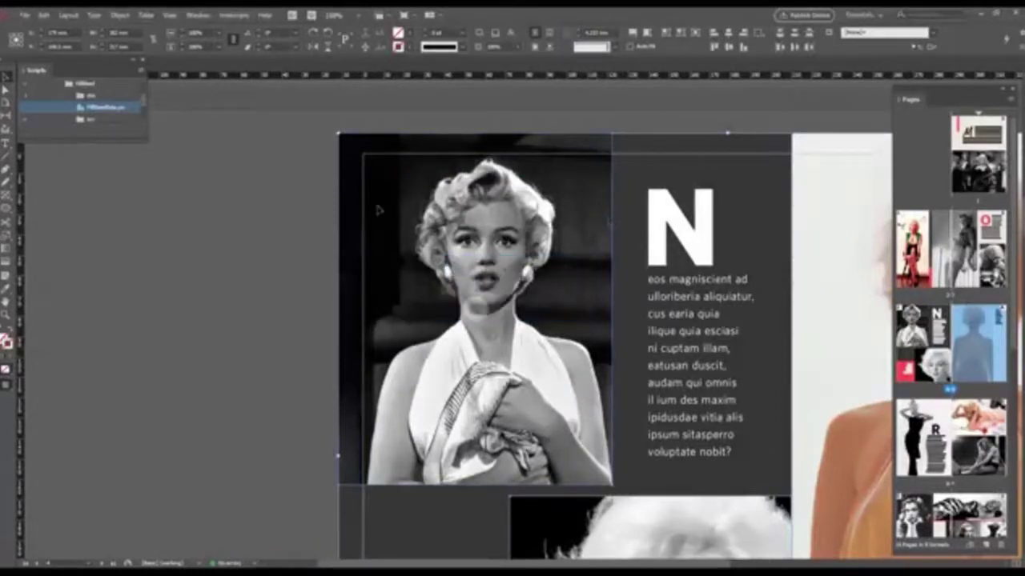
key("ctrl+minus")
key("ctrl+minus")
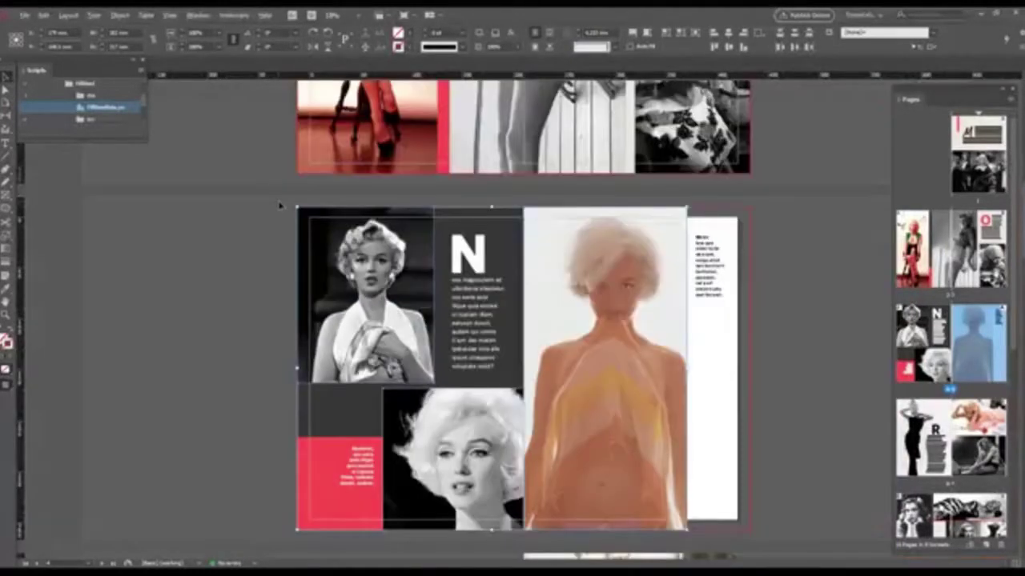
Step: Run FillBleed on the veiled portrait's spread with Snap Zone set to 1 mm and Edge Finder set to Right edge
scroll(656, 276, "down", 1)
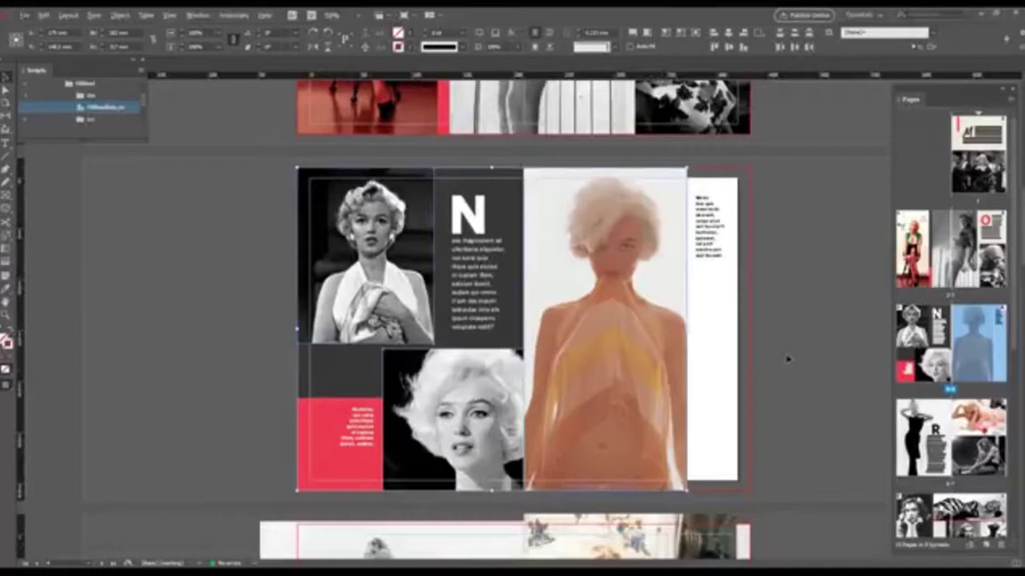
scroll(819, 277, "down", 10)
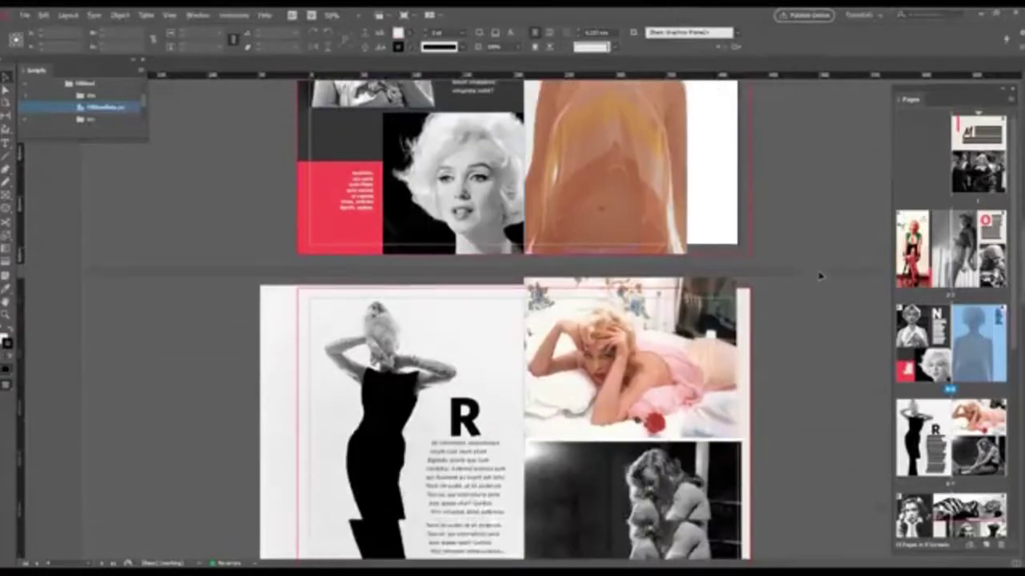
scroll(819, 276, "down", 15)
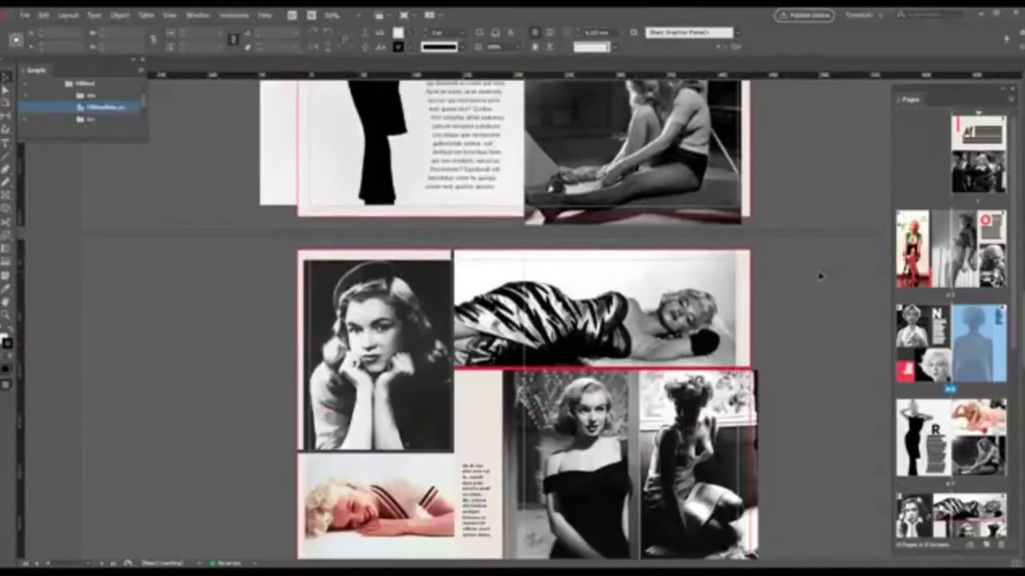
scroll(819, 277, "down", 2)
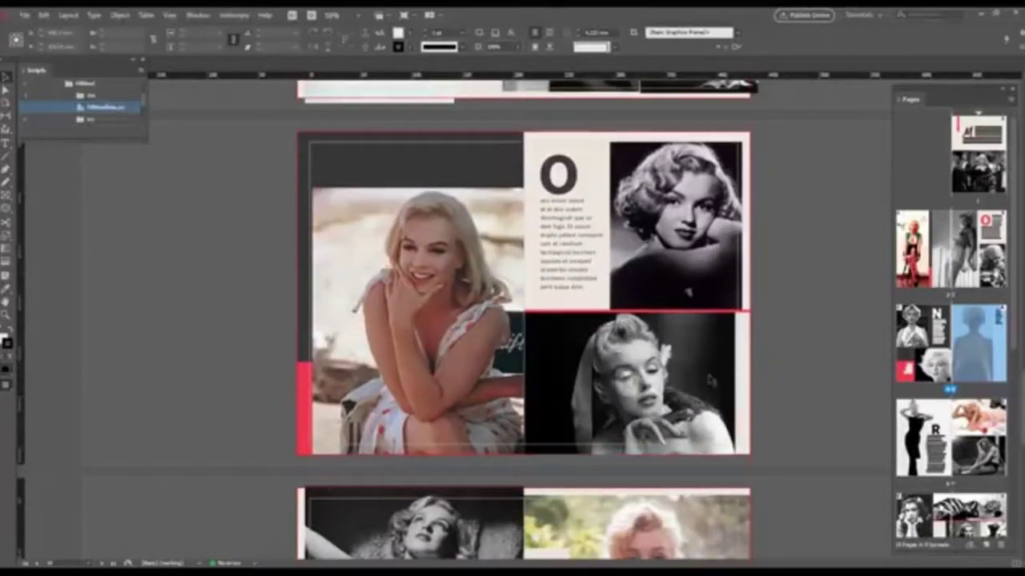
key("ctrl+equal")
key("ctrl+equal")
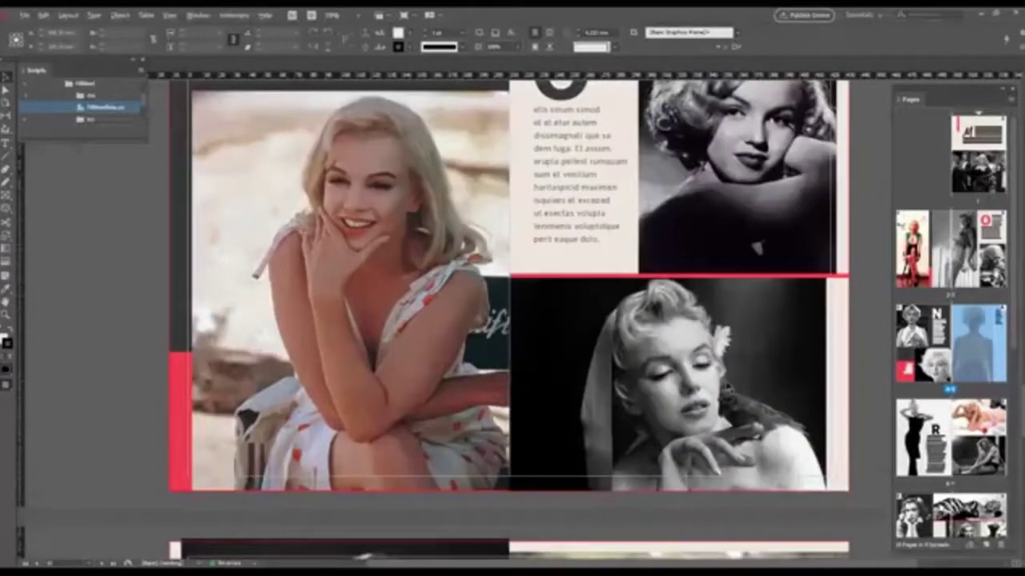
key("w")
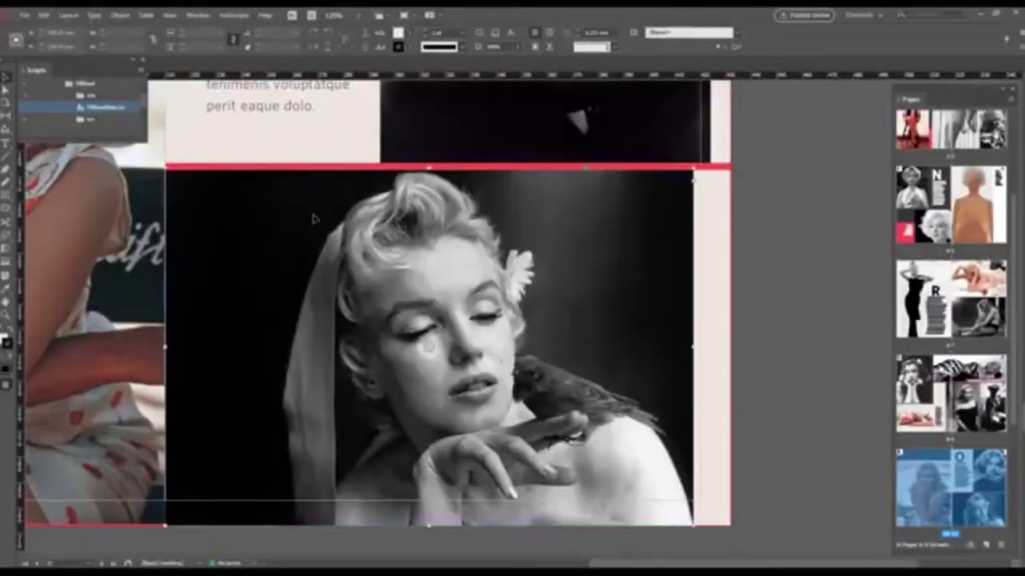
double_click(95, 108)
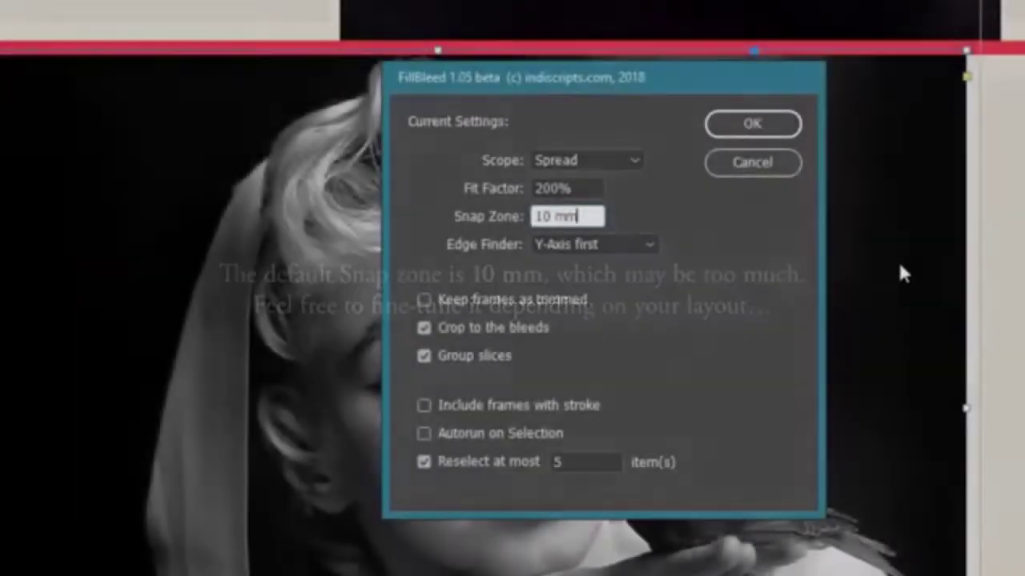
key("ctrl+a")
type("8 mm")
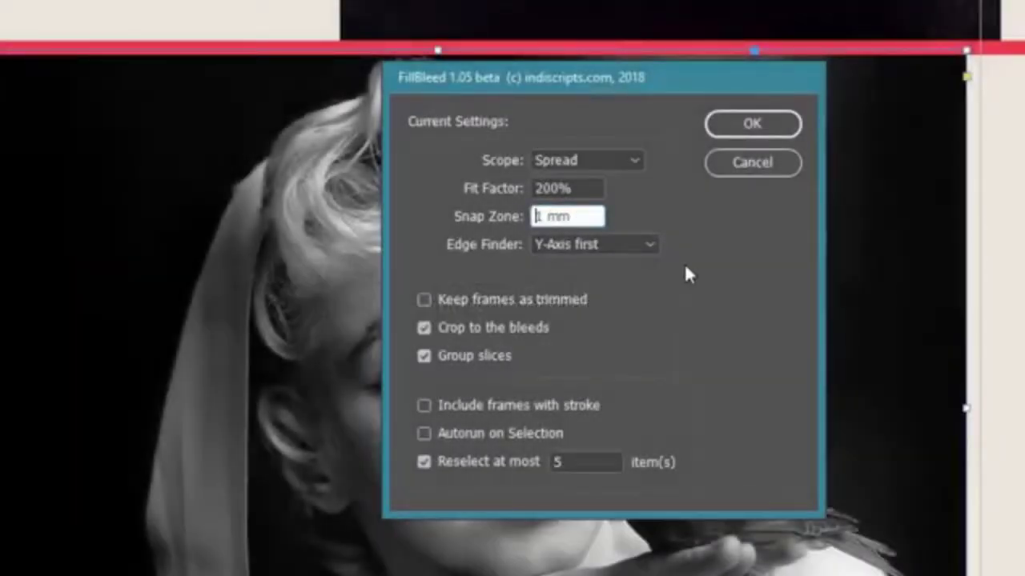
left_click(653, 245)
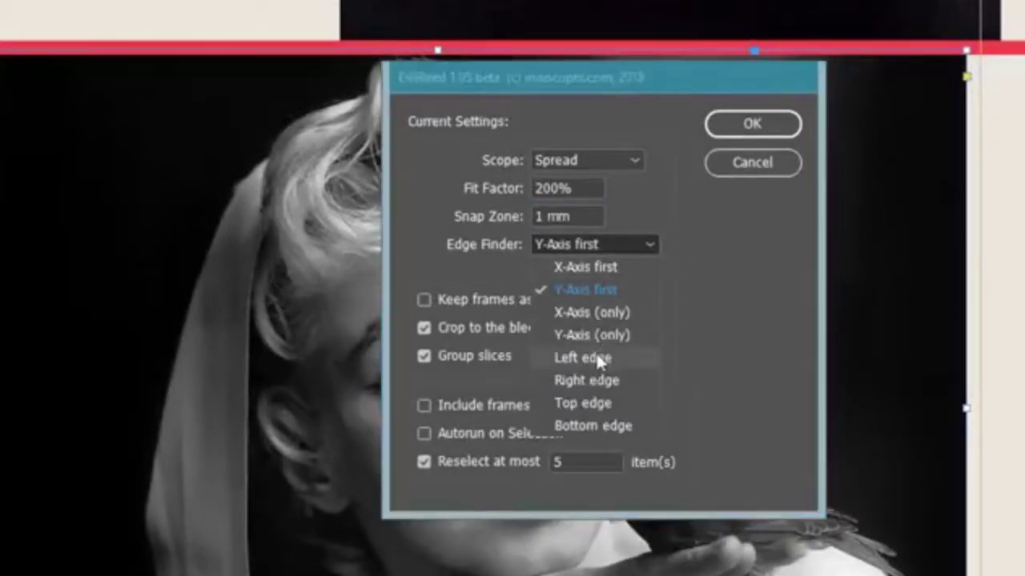
left_click(599, 380)
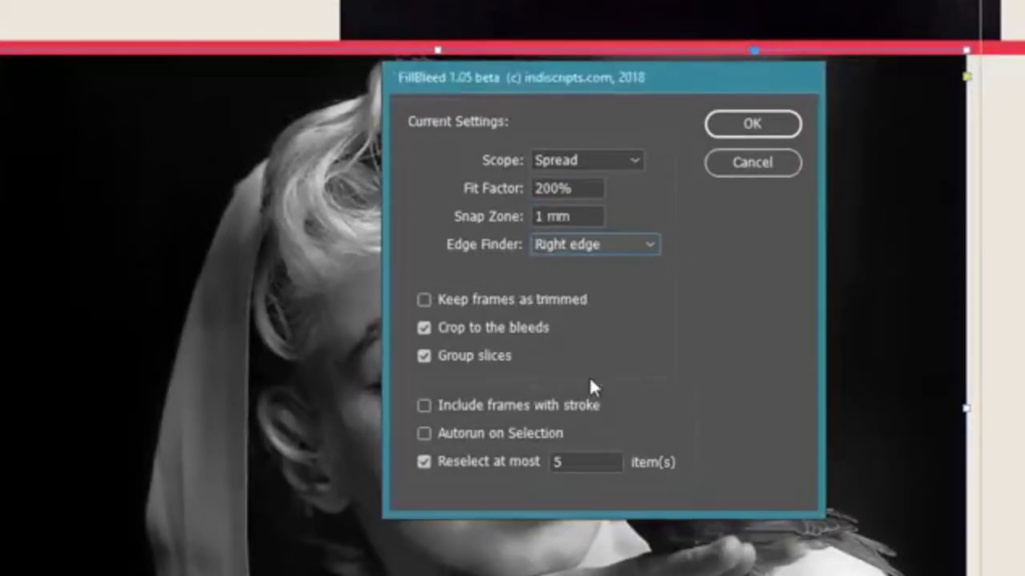
left_click(727, 129)
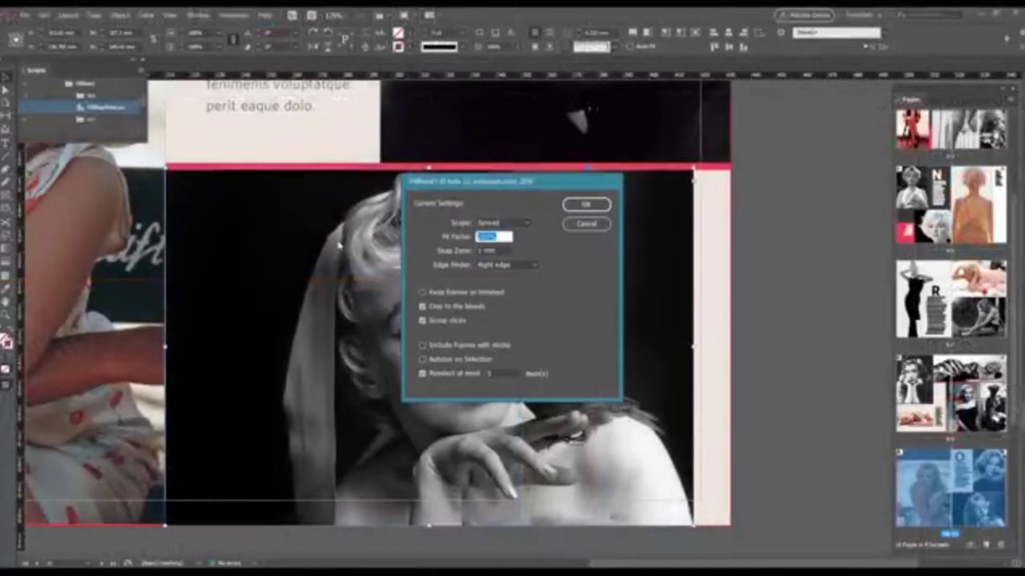
Step: Rerun FillBleed with a changed Snap Zone and Edge Finder at Right edge to extend the veiled portrait into the outer bleed
left_click(503, 251)
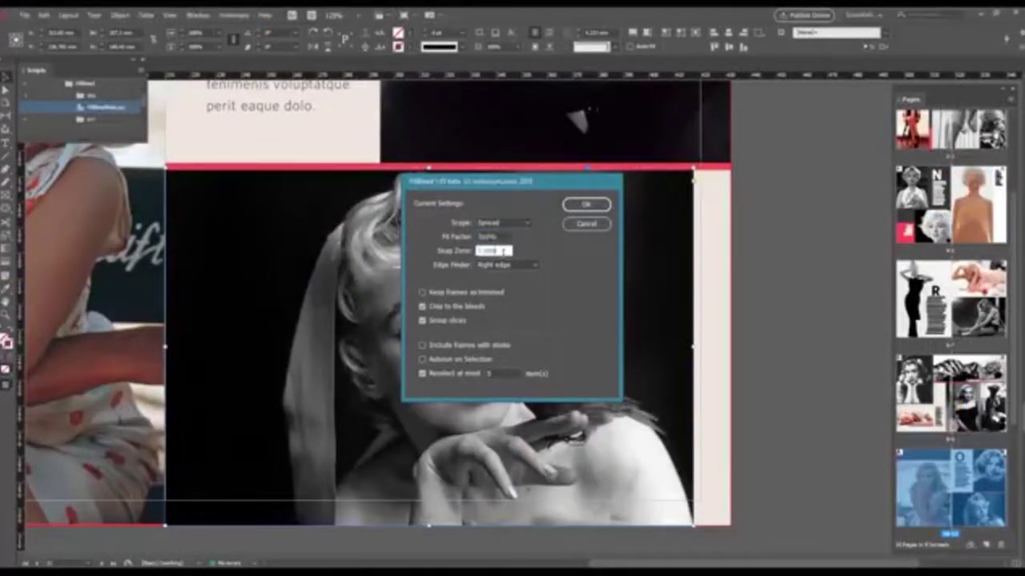
left_click(576, 205)
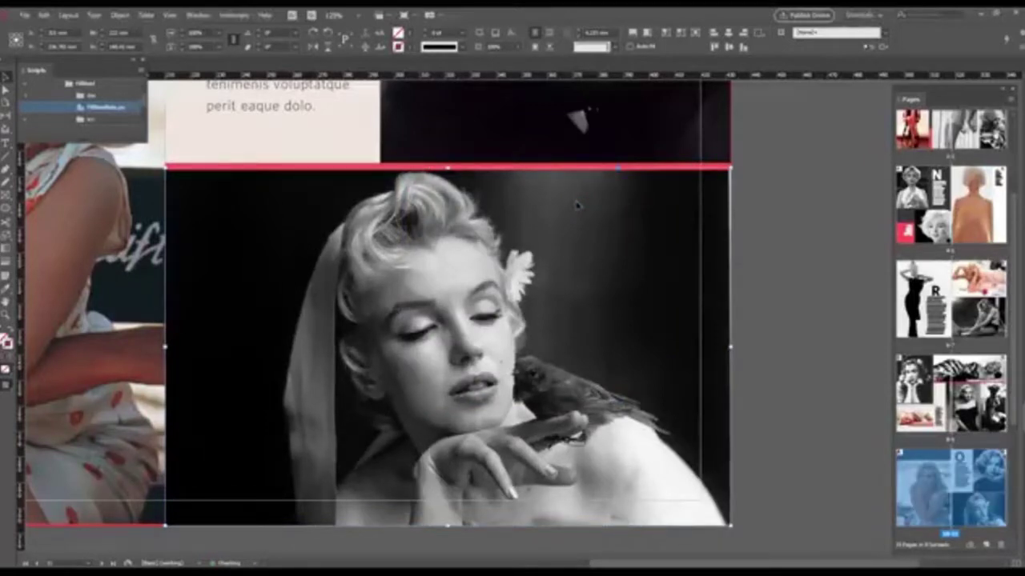
left_click(807, 280)
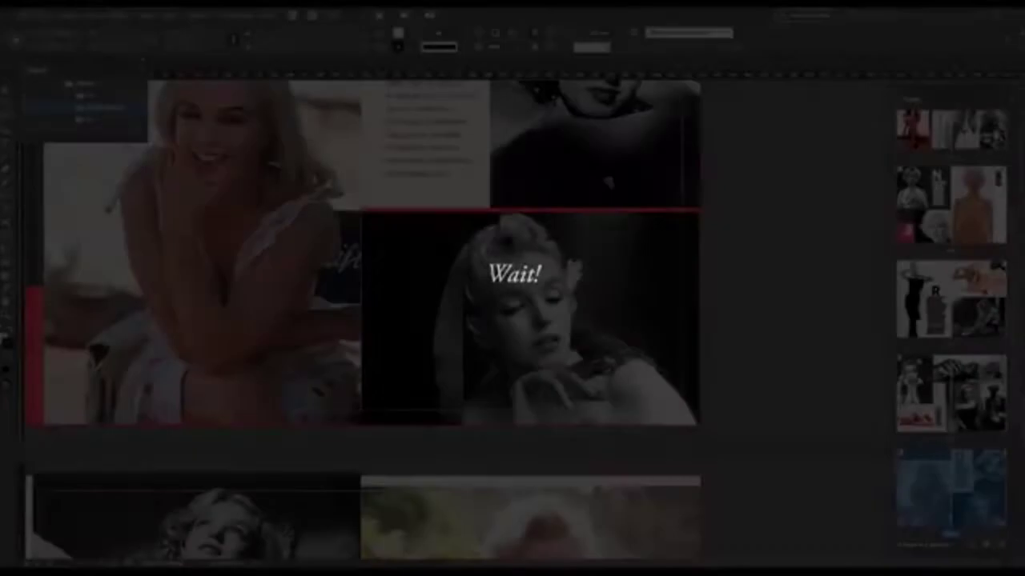
Step: Run FillBleed on the striped-shirt photo's spread with Keep frames as trimmed on, a 5 mm Snap Zone and Edge Finder at X-Axis first
scroll(720, 248, "up", 2)
scroll(708, 249, "up", 4)
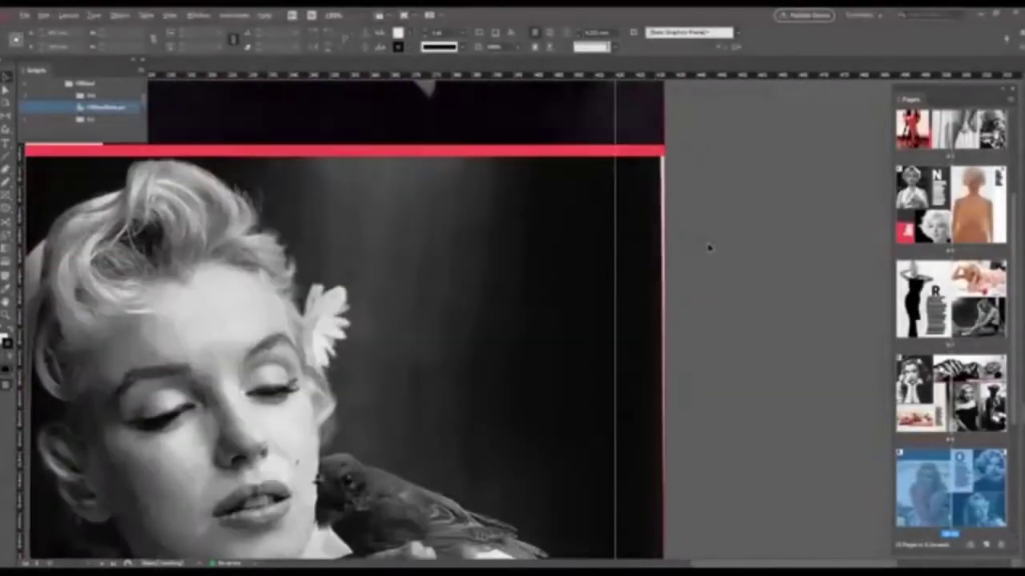
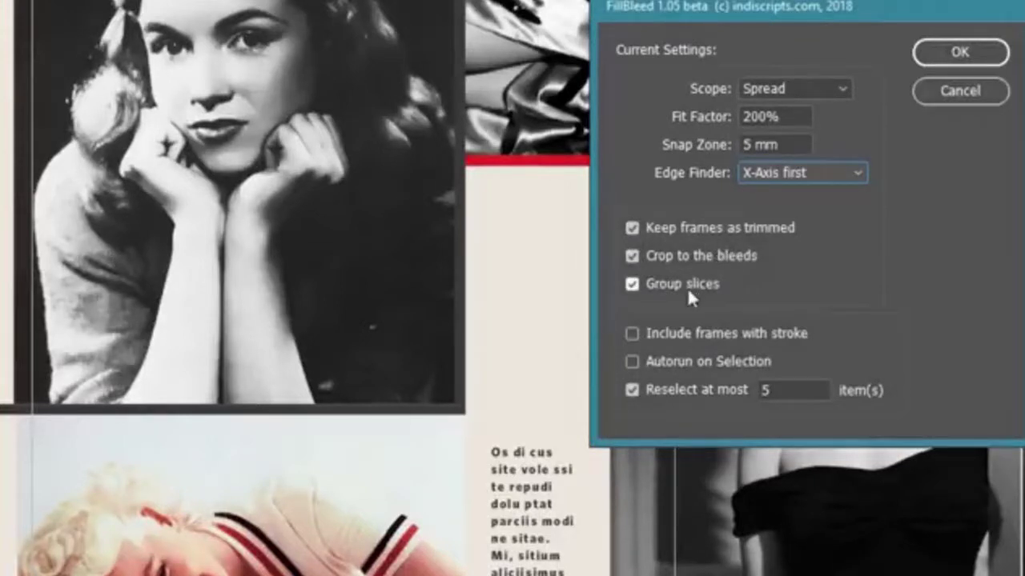
left_click(963, 53)
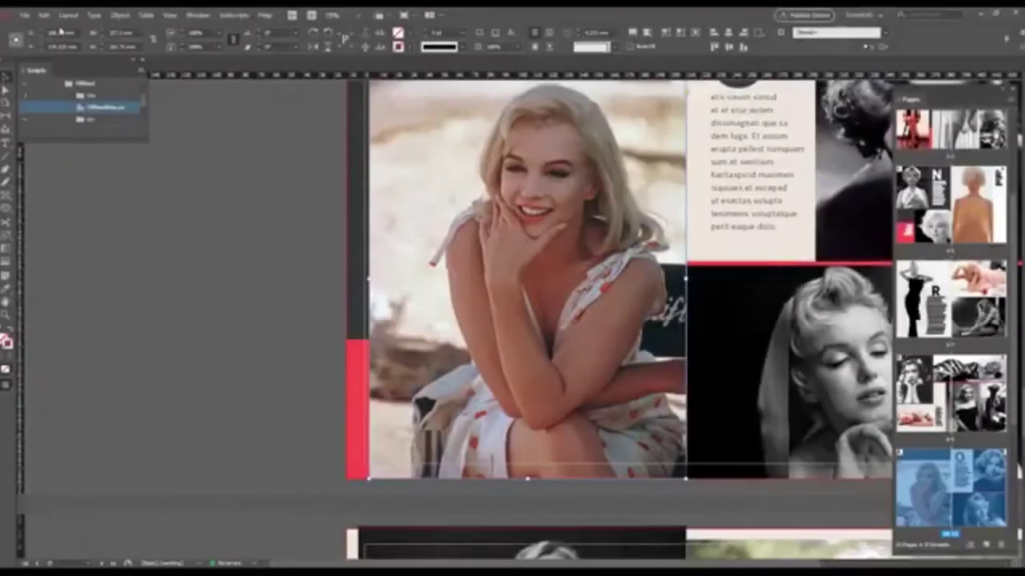
Step: Shorten the floral-dress photo's frame from its bottom edge to leave a red band below it
left_click(526, 279)
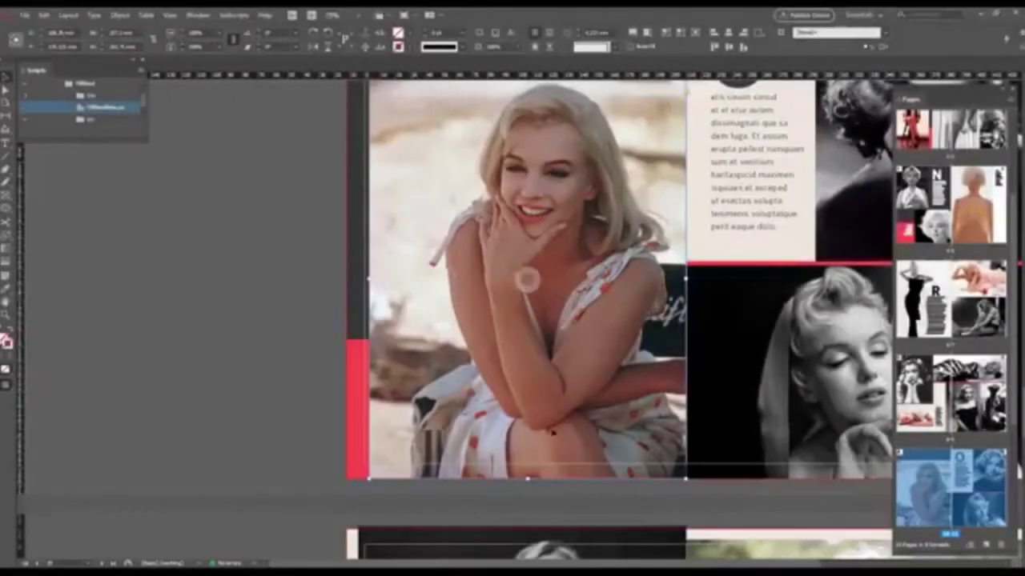
scroll(555, 485, "up", 3)
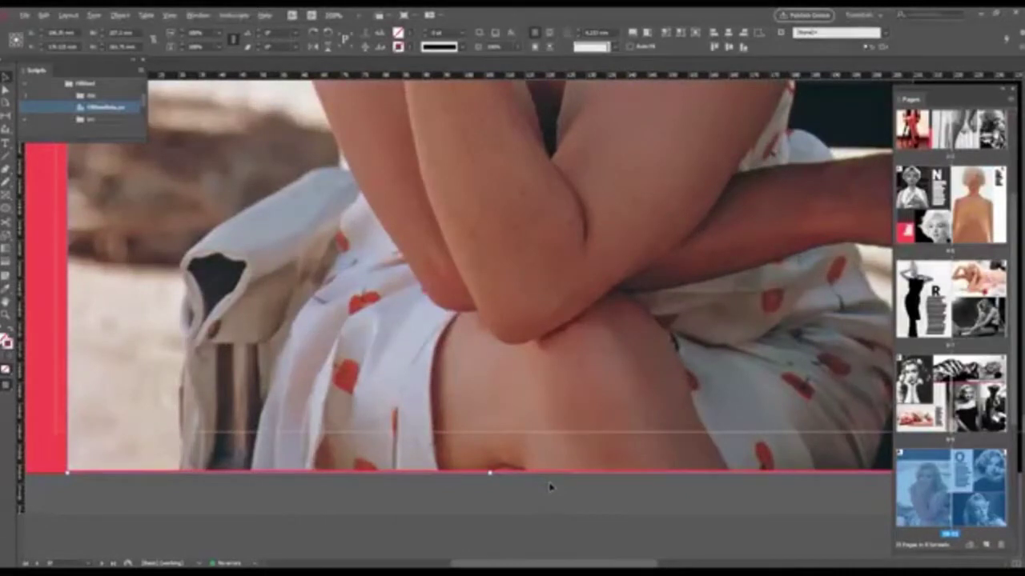
left_click_drag(490, 474, 493, 406)
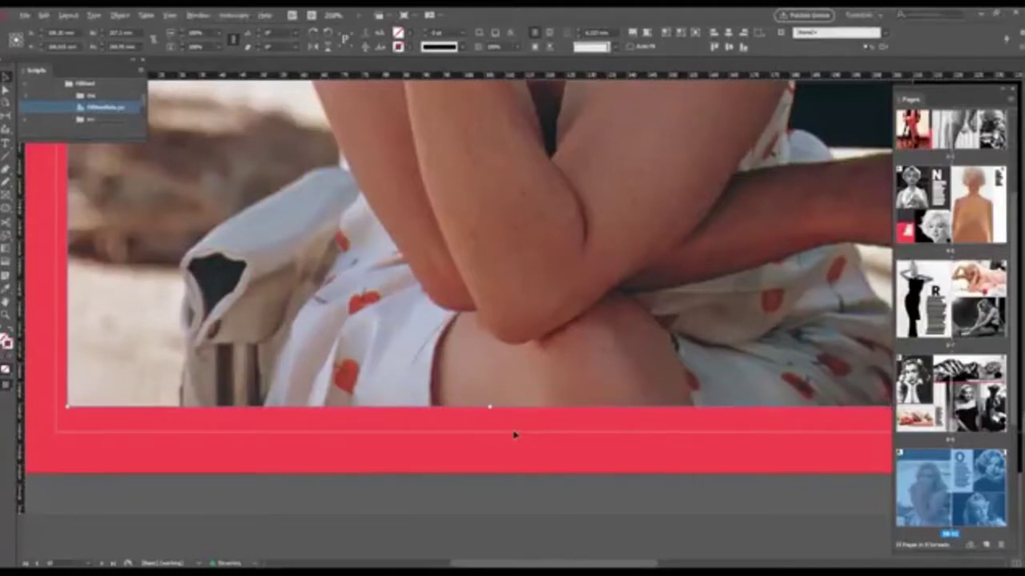
scroll(515, 435, "down", 2)
scroll(515, 434, "down", 1)
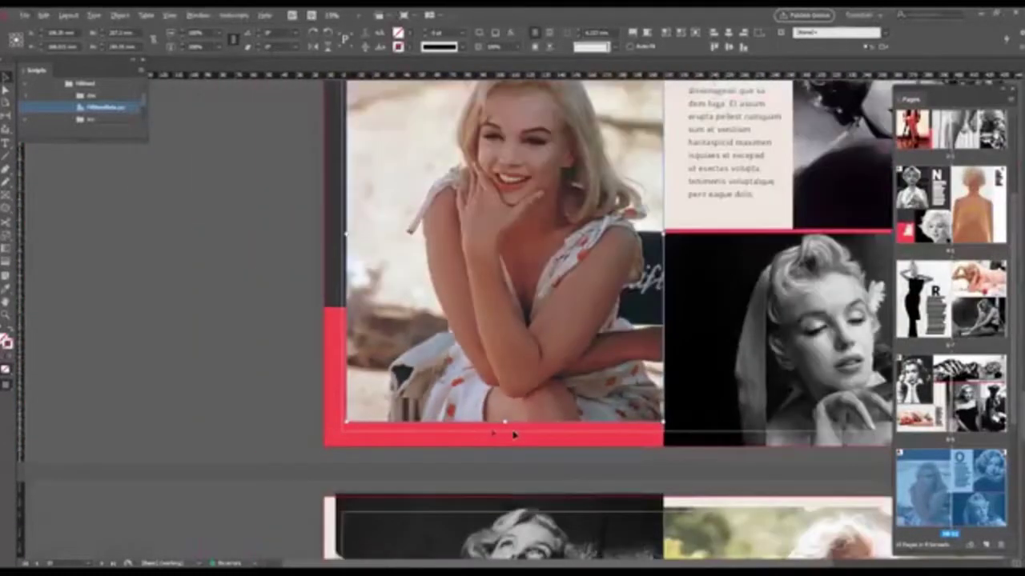
Step: Run FillBleed on the shortened floral-dress photo's spread with Snap Zone set to 10 mm and Edge Finder at Y-Axis (only)
double_click(109, 113)
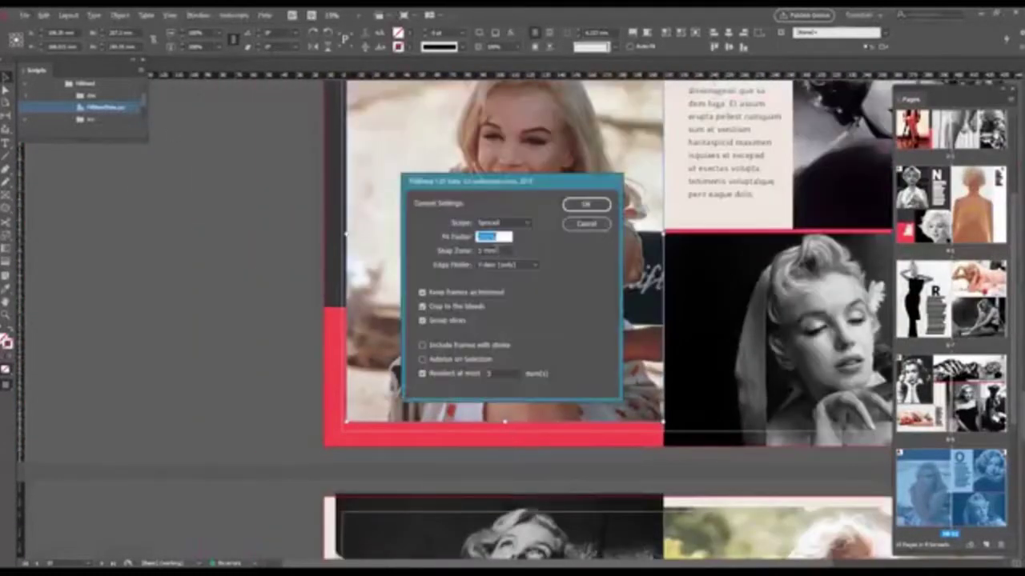
key("Tab")
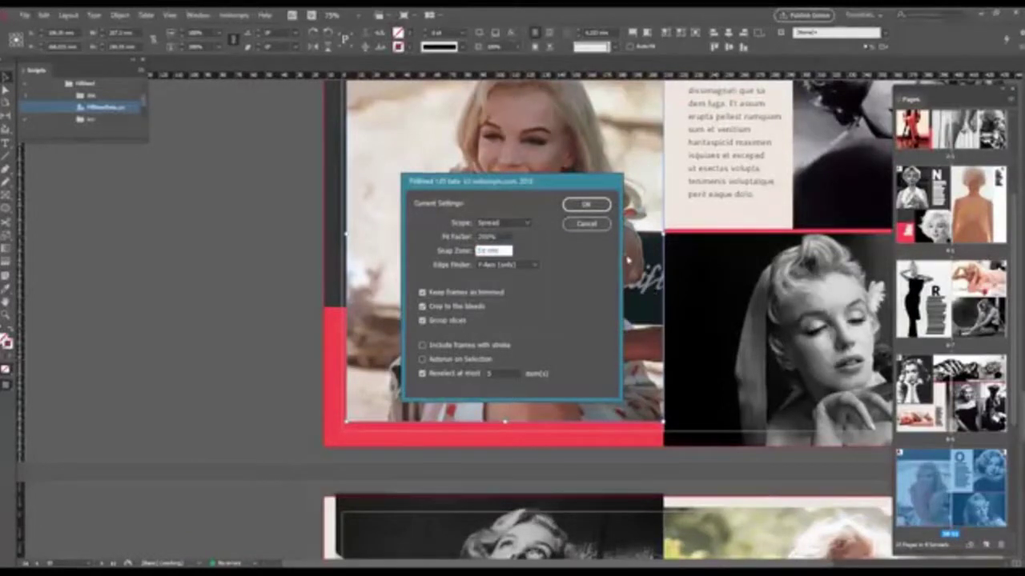
left_click(586, 205)
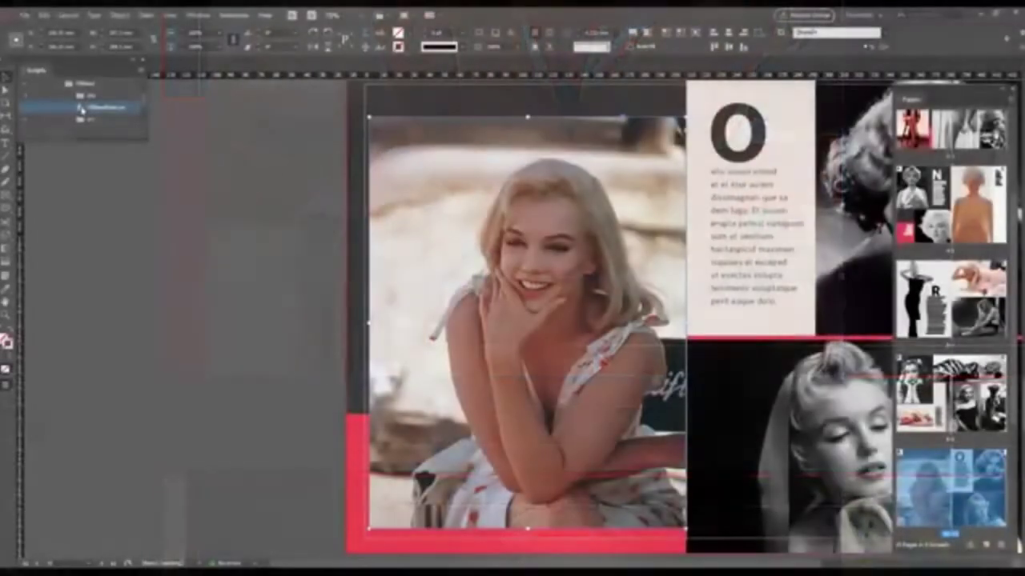
Step: Run FillBleed on the spread with Edge Finder set to X-Axis (only) to extend the floral-dress photo into the outer bleed
double_click(80, 108)
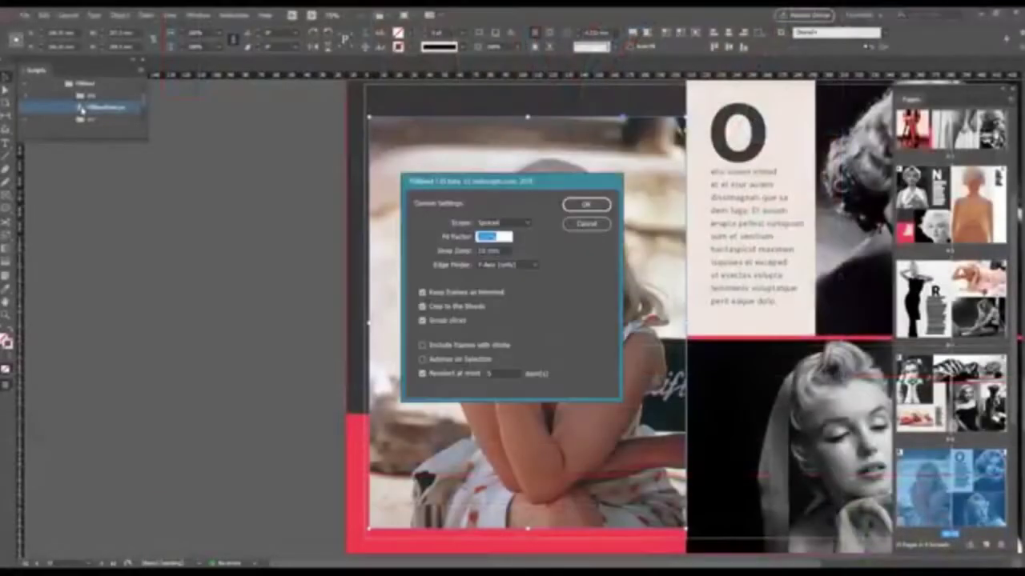
left_click(499, 266)
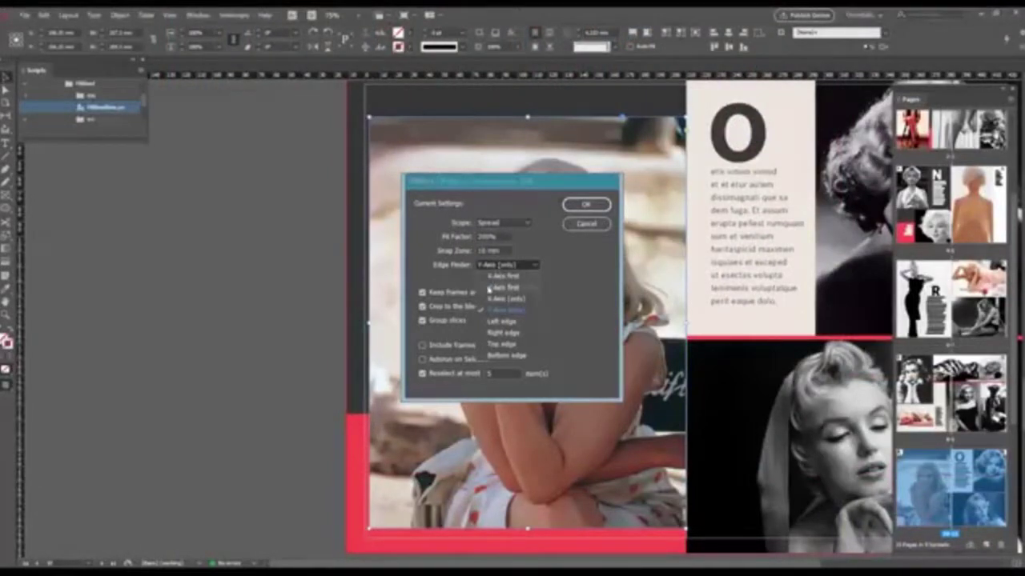
left_click(517, 298)
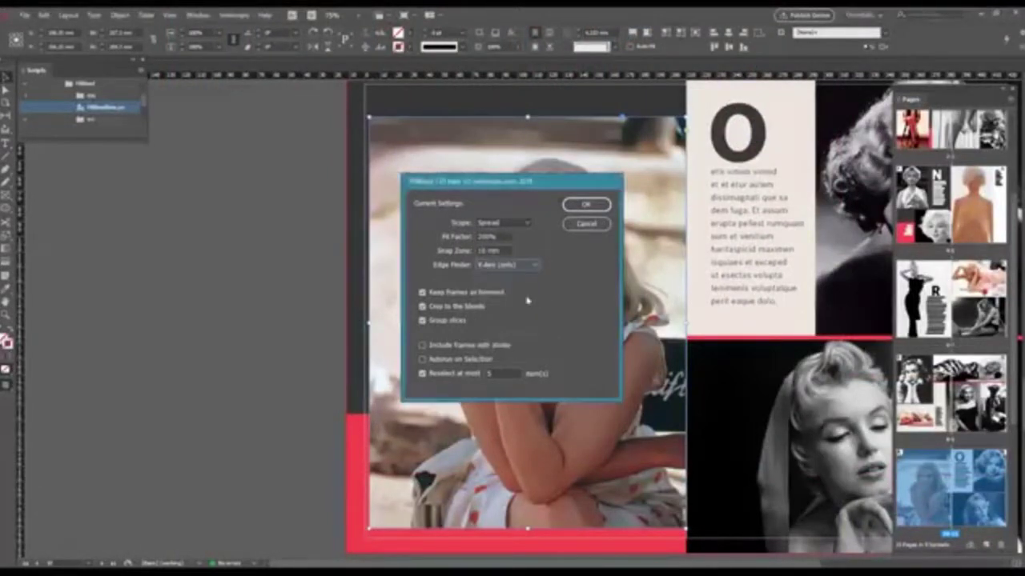
left_click(586, 205)
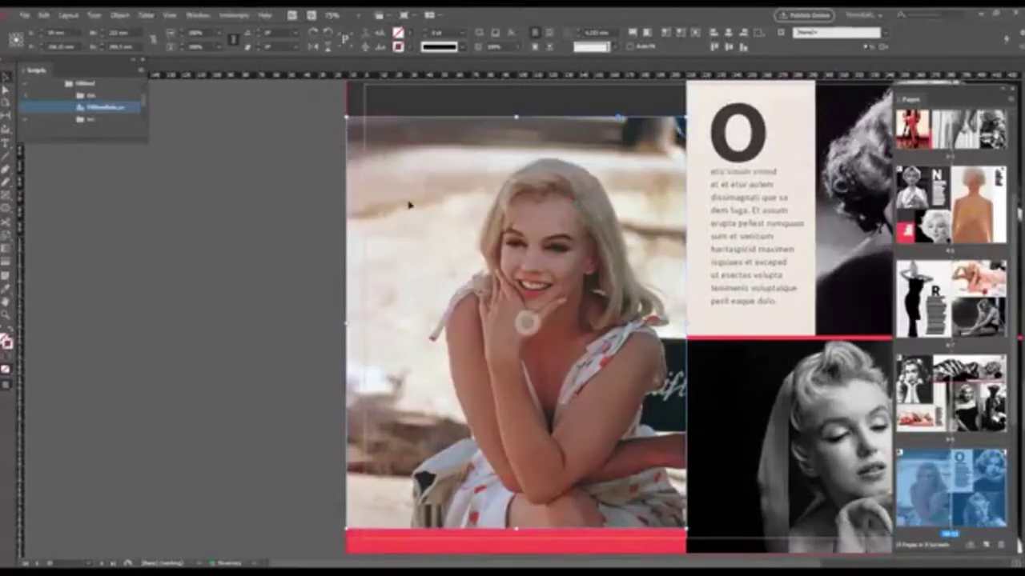
left_click(315, 206)
scroll(382, 228, "down", 2)
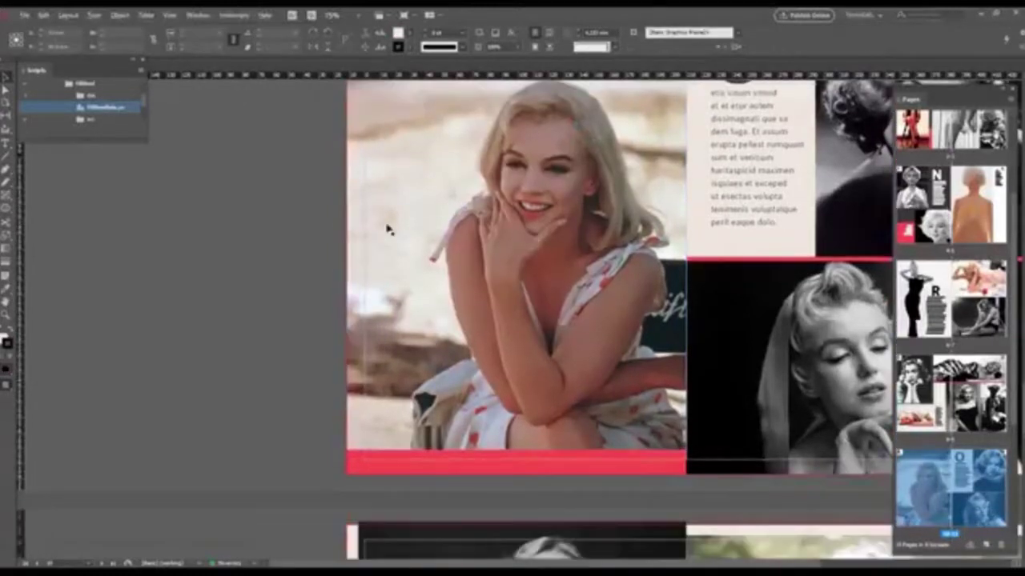
Step: Select the bleed slice above the portrait beside the O text and examine that photo's upper edge up close
key("ctrl+minus")
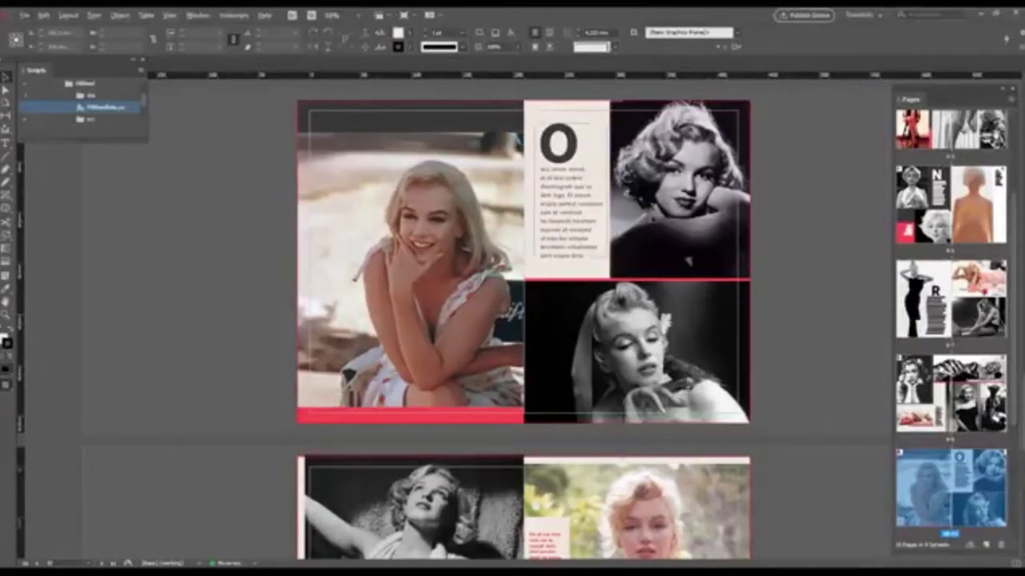
scroll(525, 240, "up", 1)
left_click(717, 148)
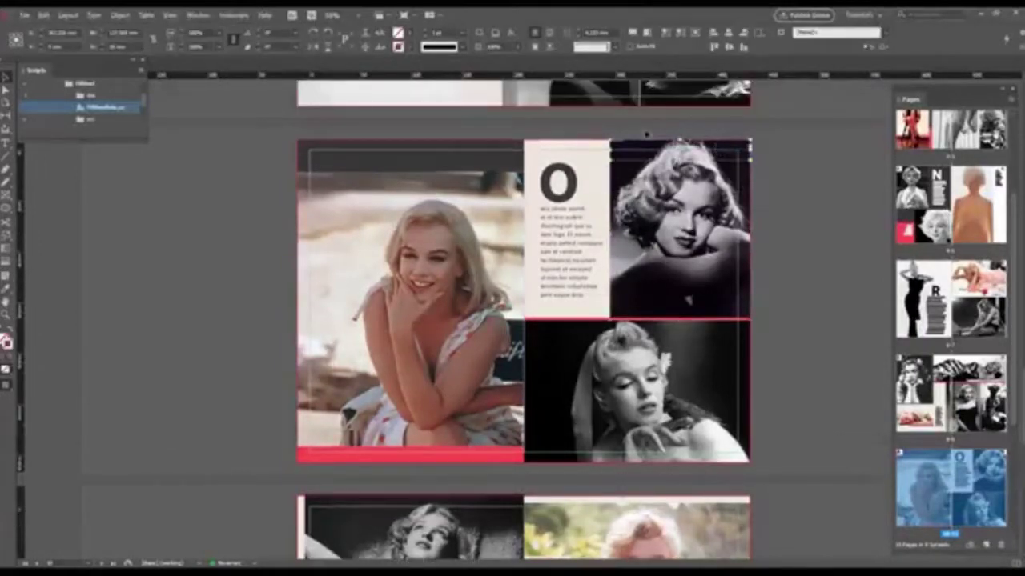
key("ctrl+equal")
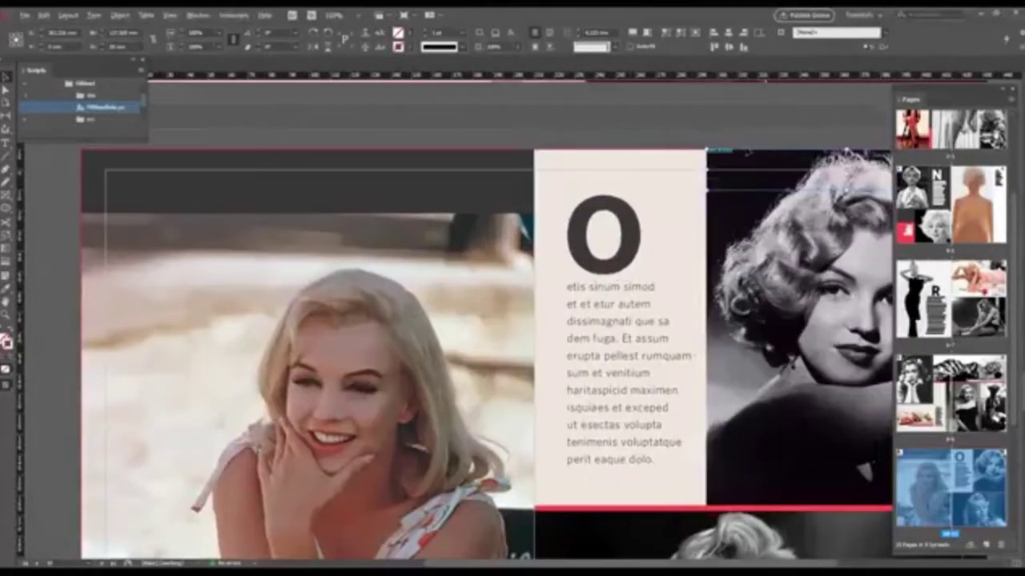
key("ctrl+equal")
key("ctrl+equal")
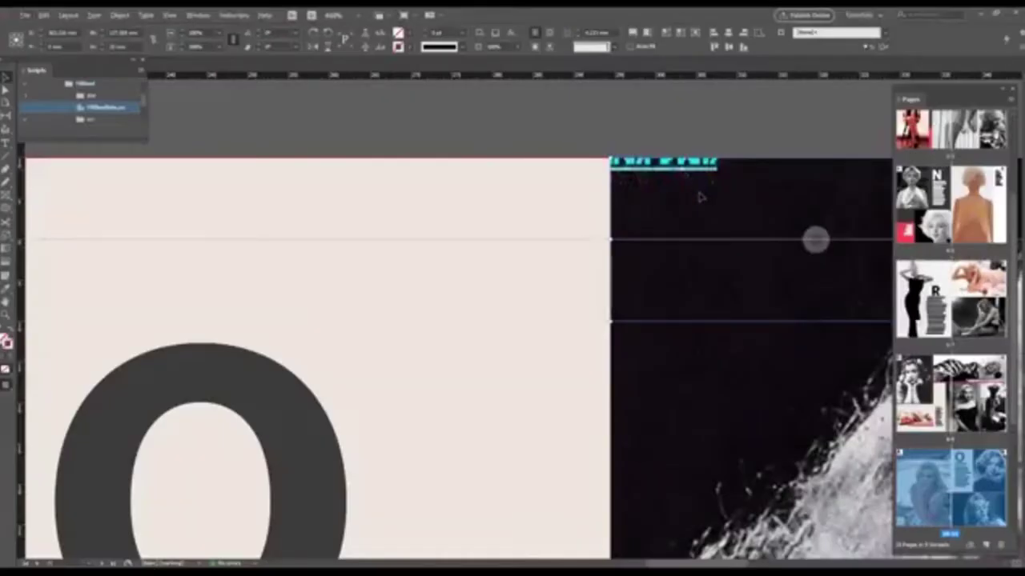
left_click_drag(702, 197, 477, 292)
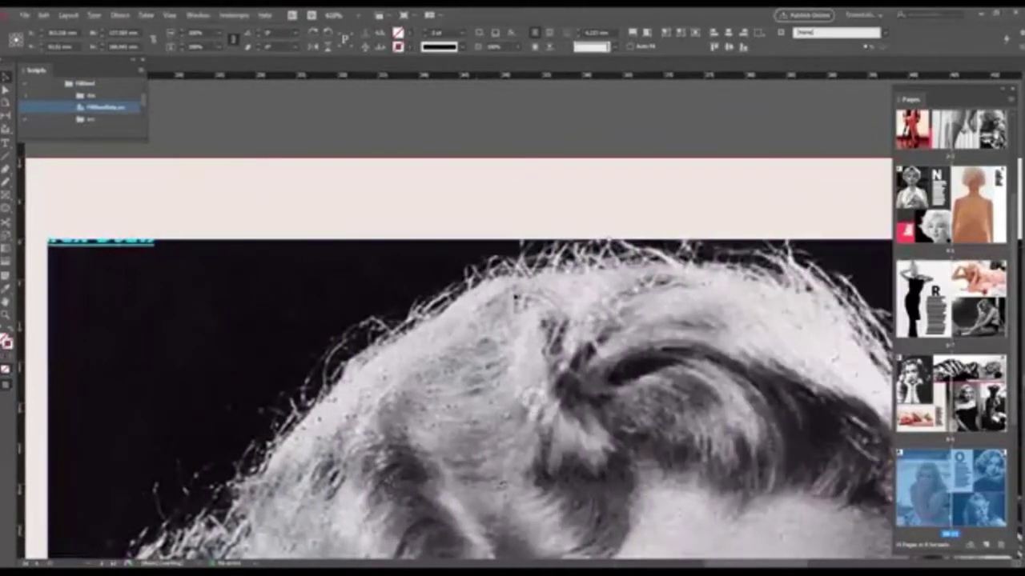
scroll(490, 295, "down", 2)
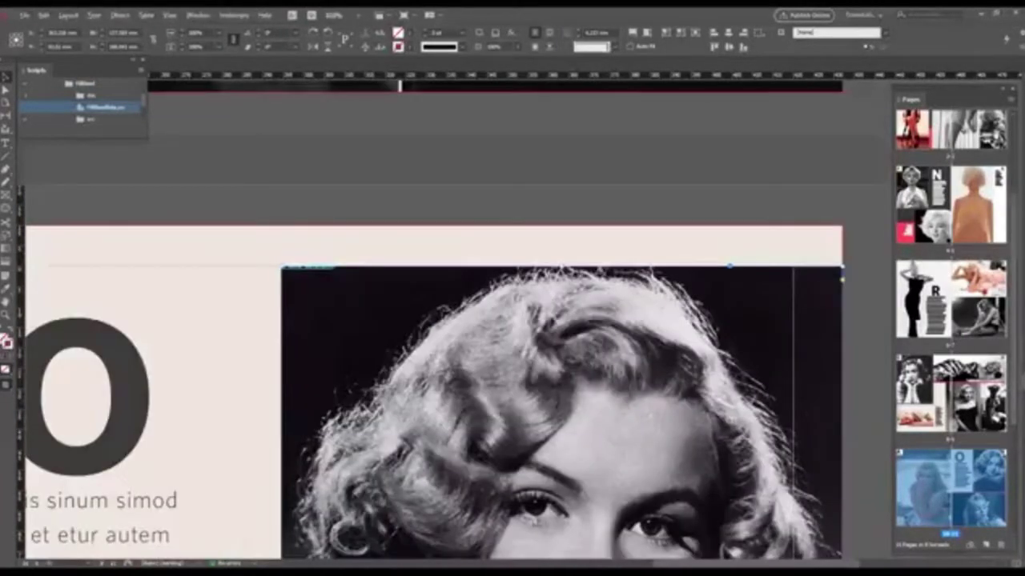
Step: Lower the upper edge of the portrait's frame beside the O text to slightly below the page edge
left_click_drag(562, 265, 579, 276)
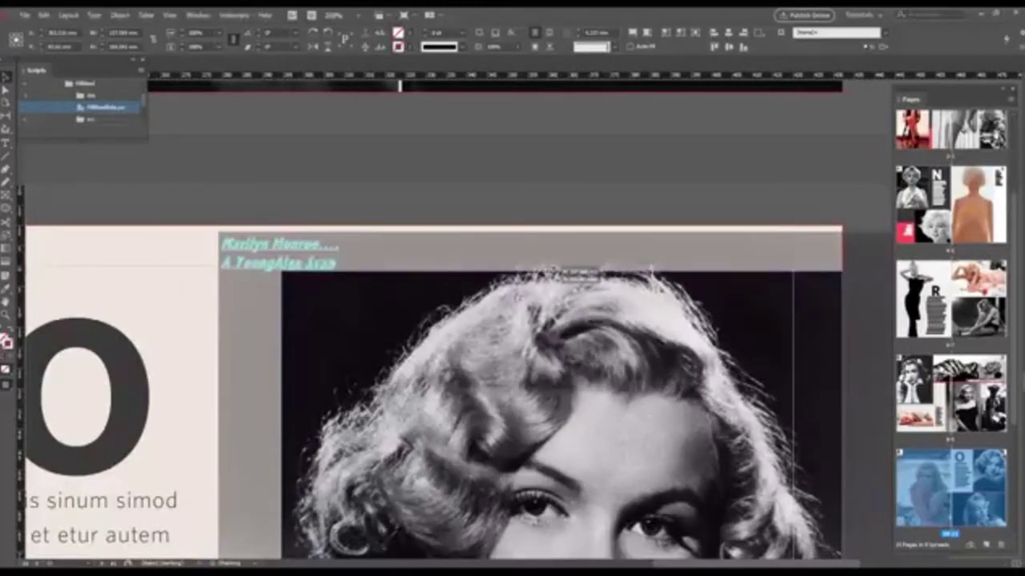
key("ctrl+z")
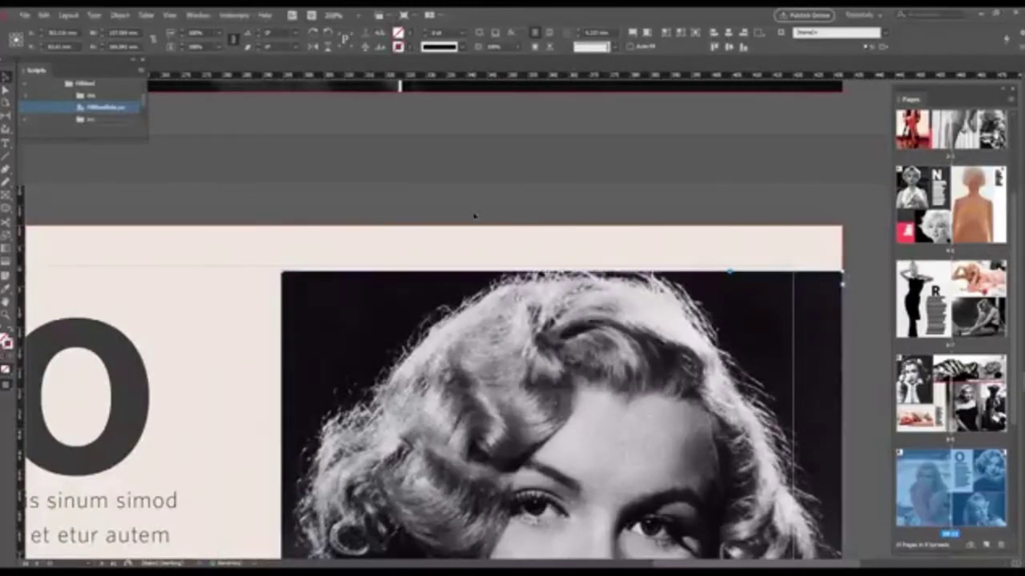
scroll(496, 237, "down", 3)
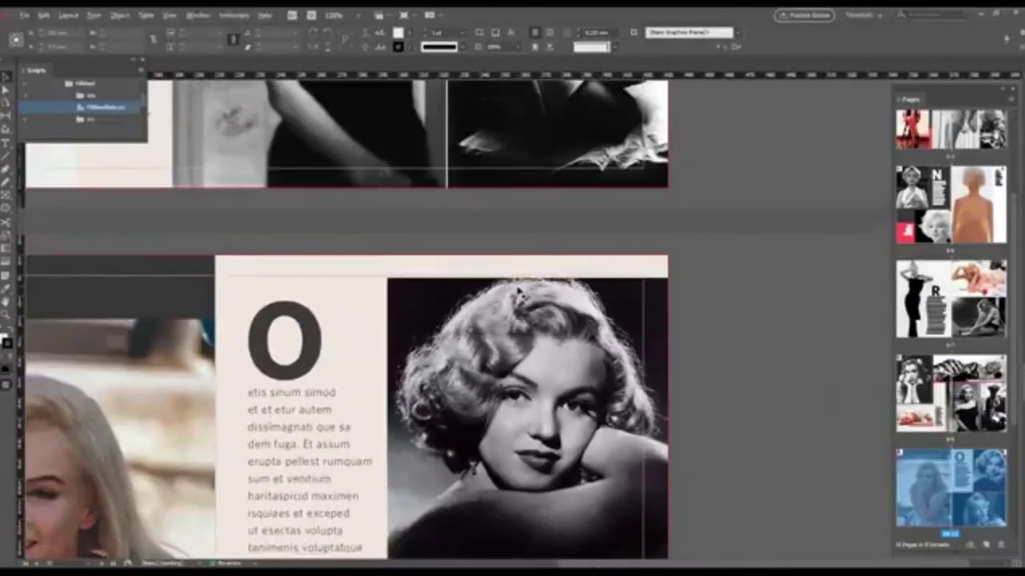
scroll(519, 294, "down", 3)
Step: Run FillBleed on the portrait only, with Scope set to Selection and Edge Finder set to Y-Axis first
left_click(461, 200)
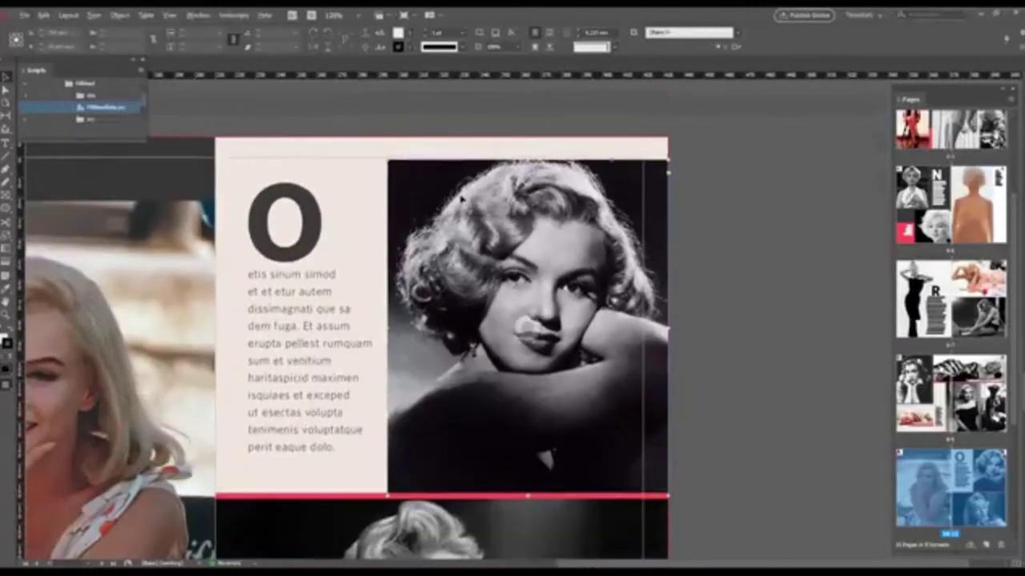
double_click(86, 110)
left_click(512, 223)
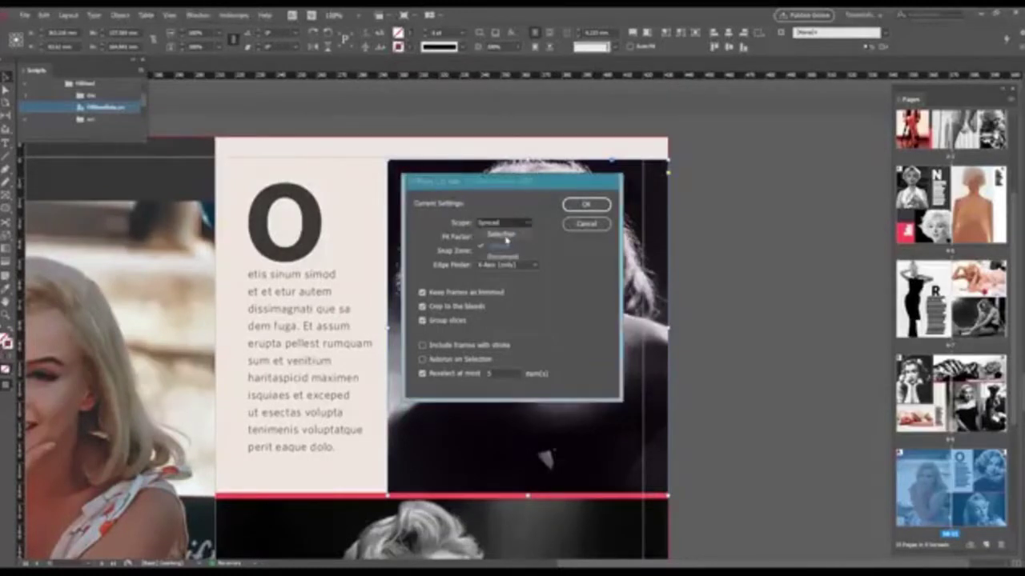
left_click(509, 244)
left_click(517, 264)
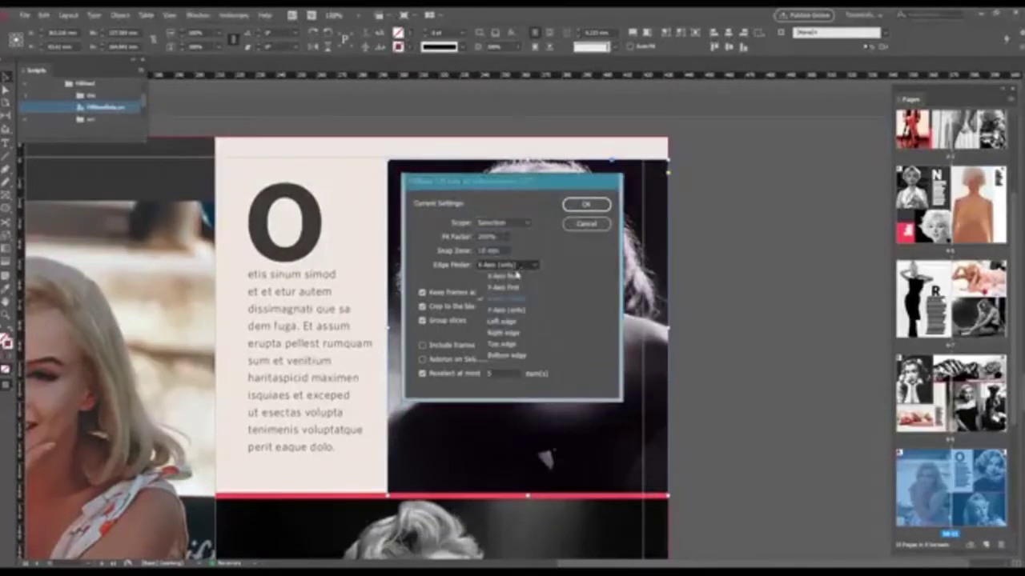
left_click(511, 288)
left_click_drag(513, 192, 801, 170)
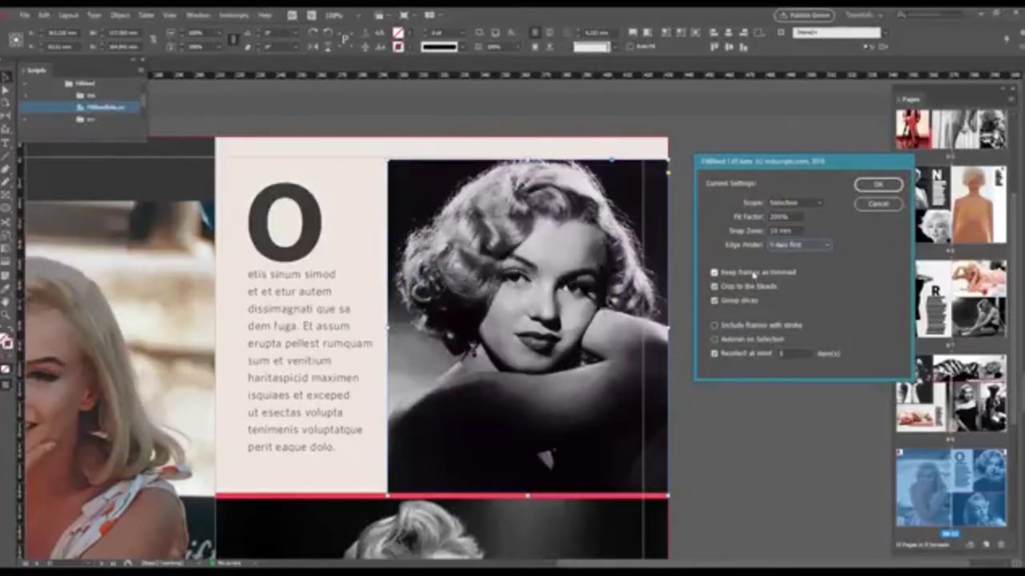
left_click(869, 188)
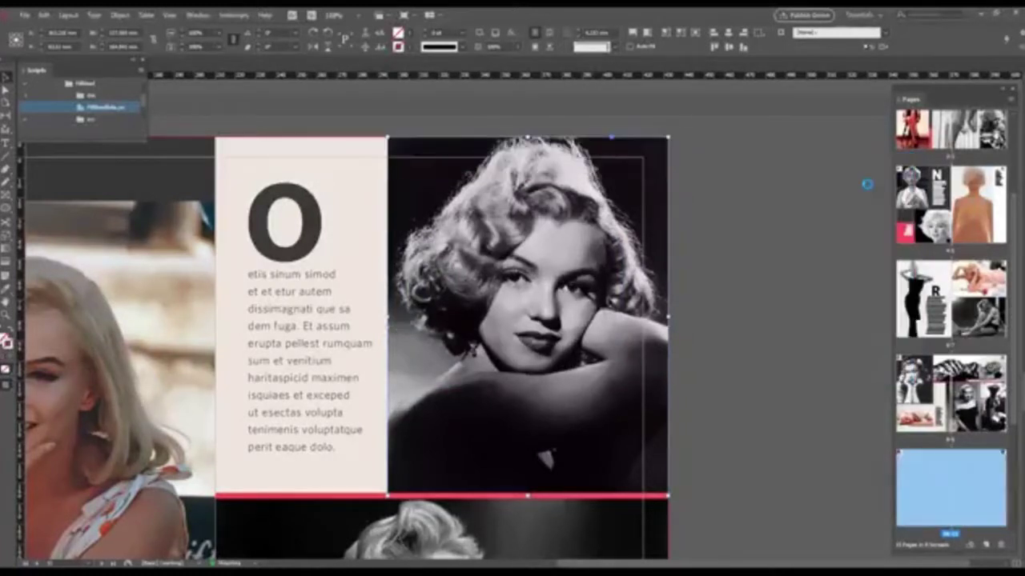
left_click(706, 147)
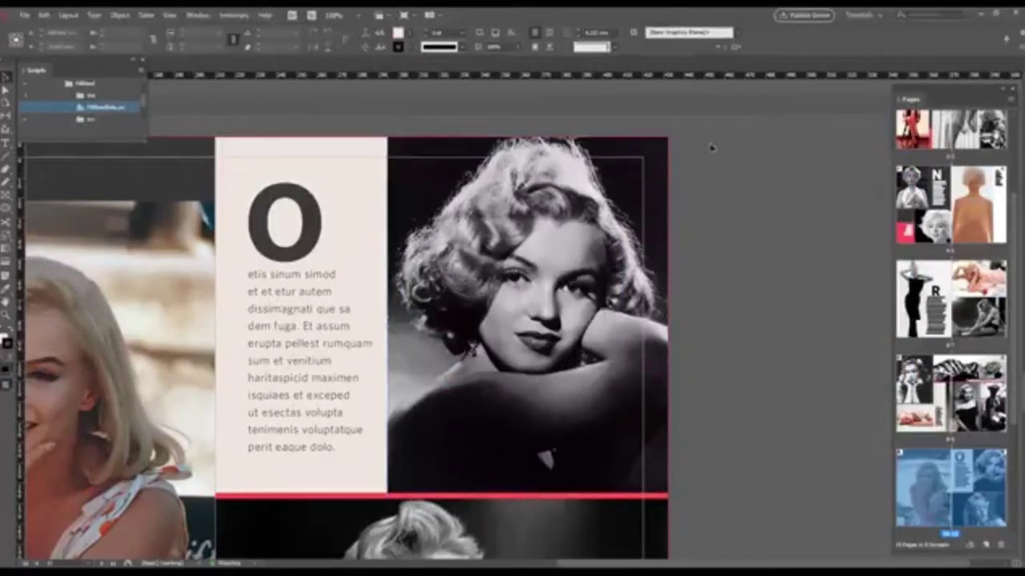
Step: Undo the bleed extension on the portrait and run FillBleed on it again with a Fit Factor of 300%
scroll(528, 140, "up", 2)
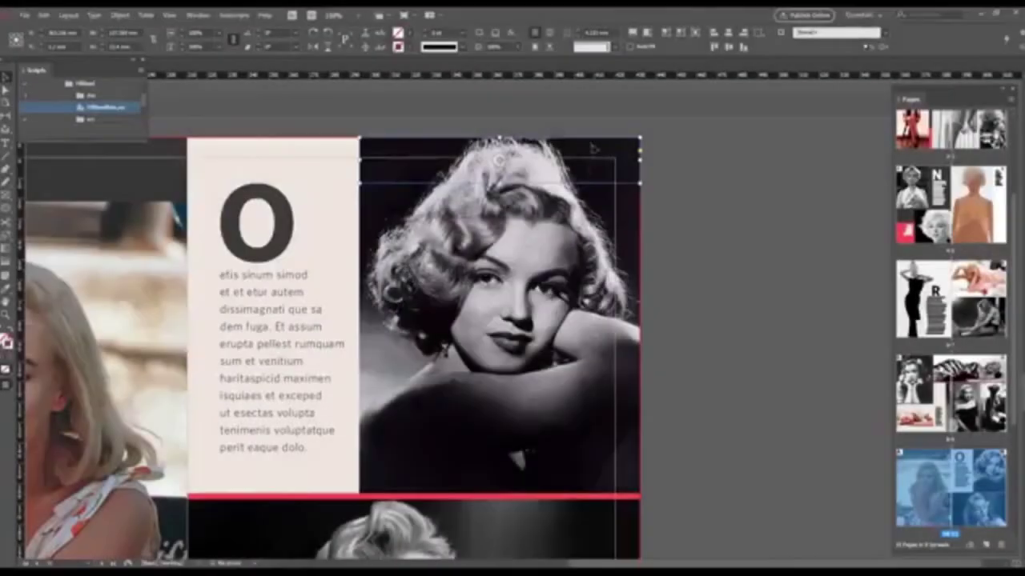
key("ctrl+z")
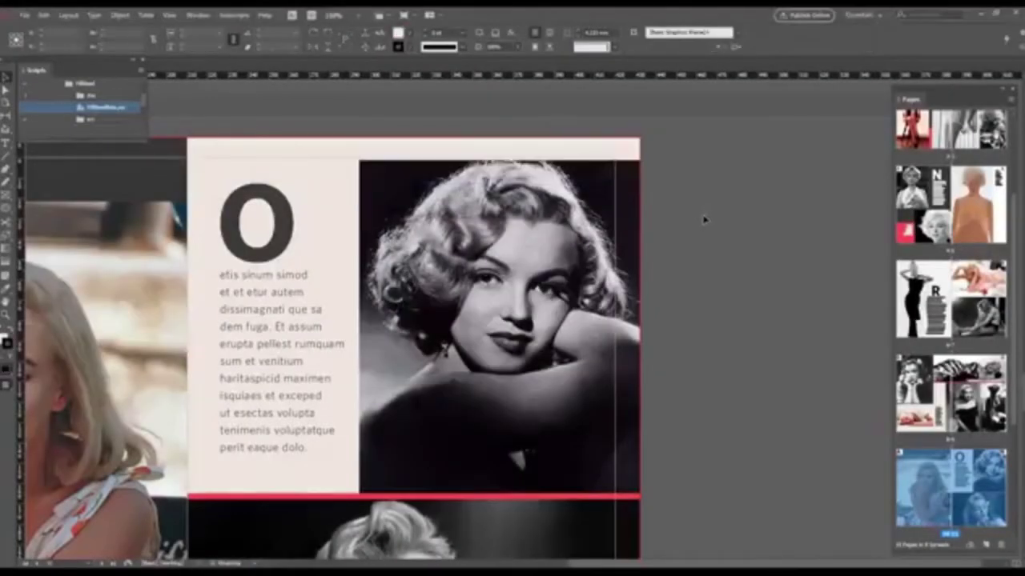
double_click(95, 110)
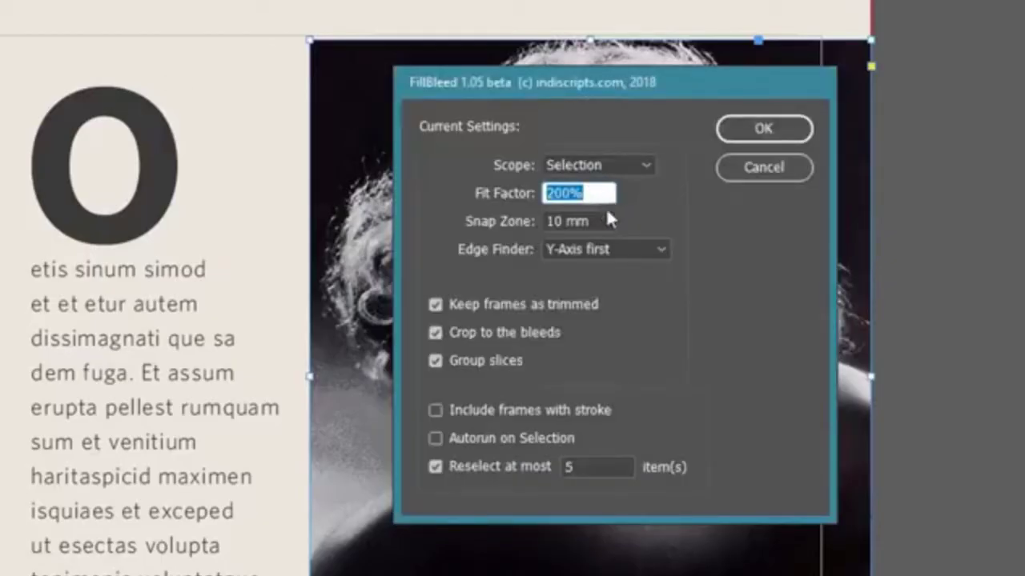
type("300")
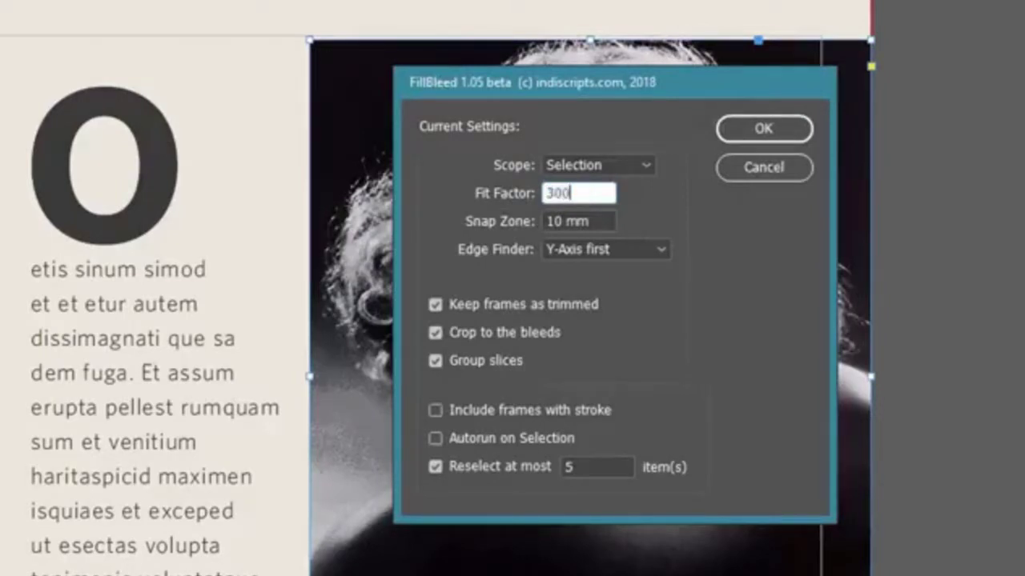
left_click(596, 221)
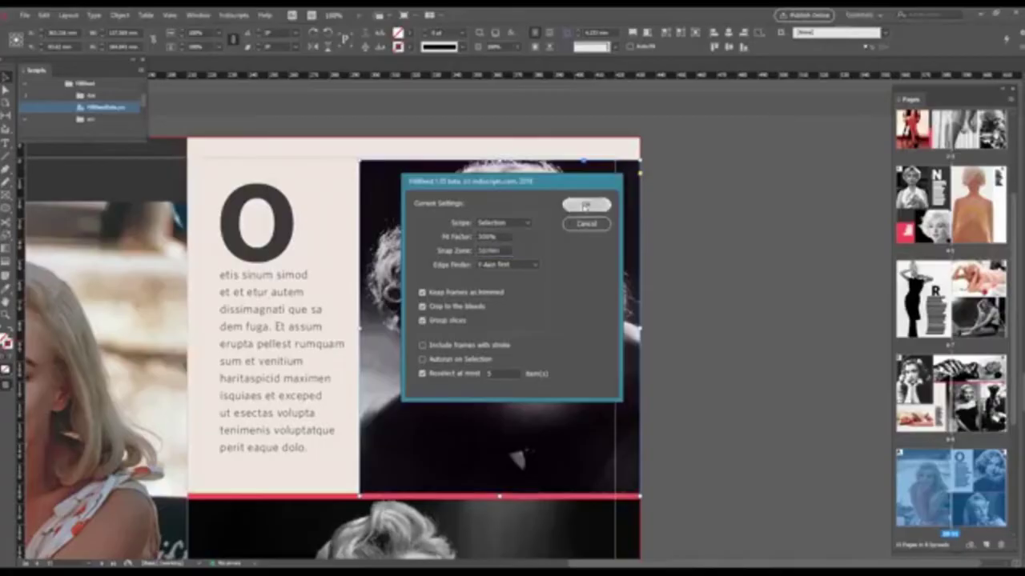
left_click(763, 132)
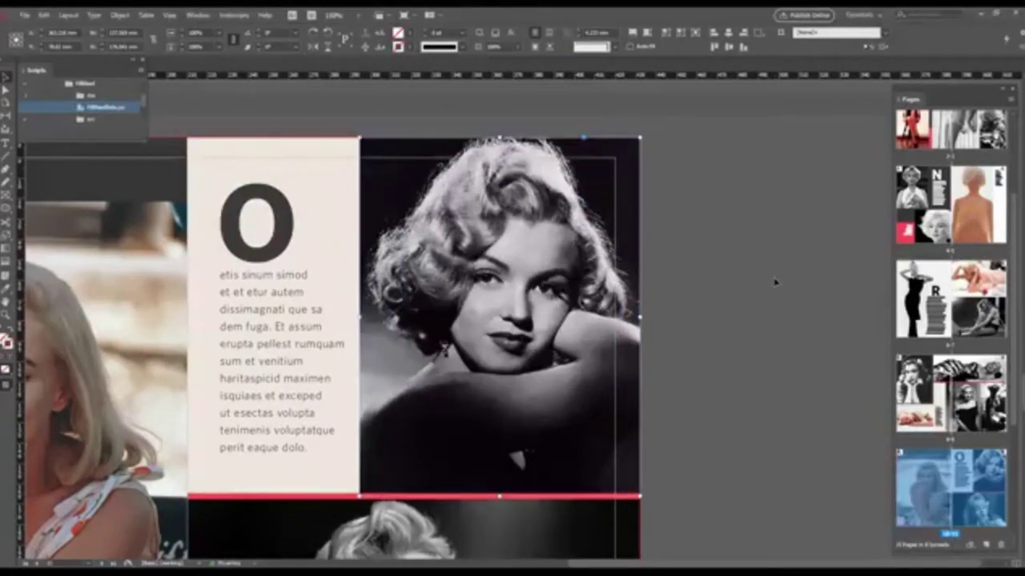
left_click(775, 282)
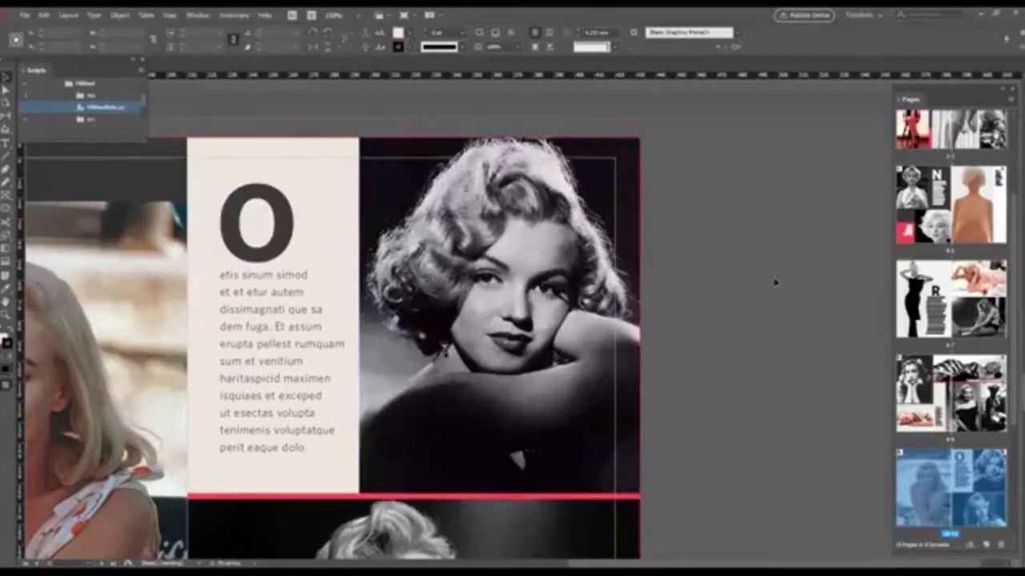
Step: Examine the bleed slice above the portrait and review this spread and the following one in preview mode
left_click(570, 160)
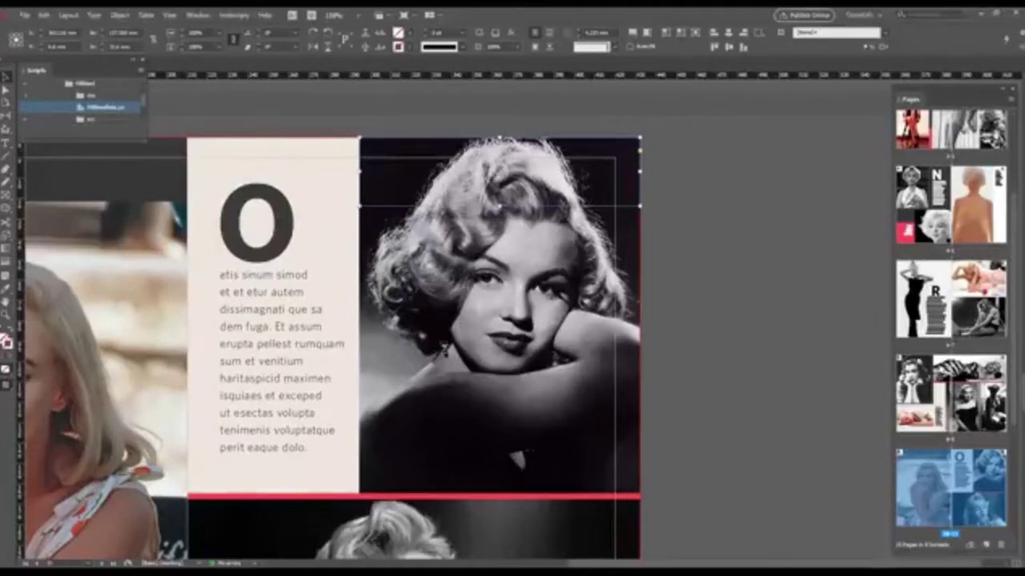
left_click(686, 234)
key("w")
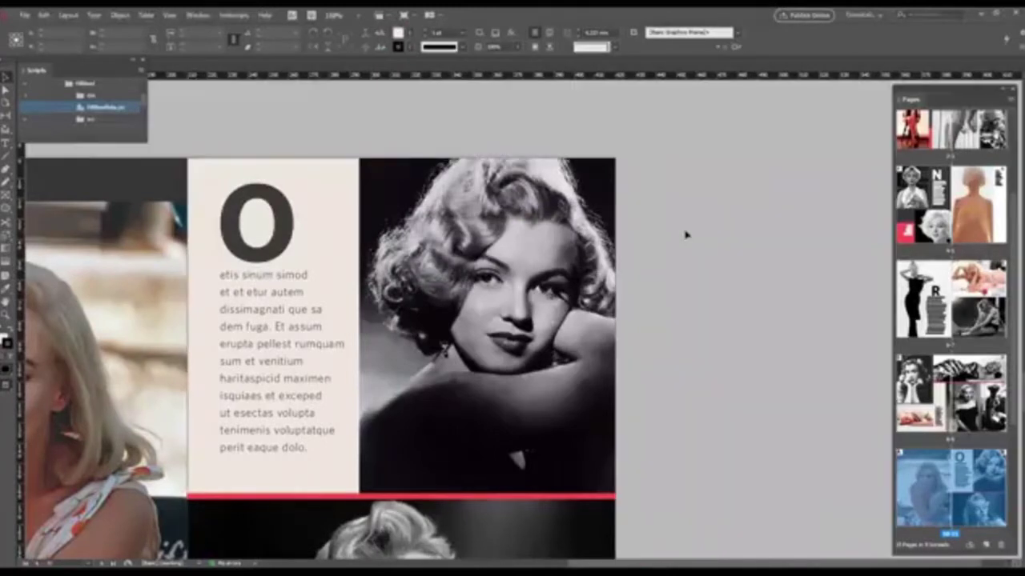
key("ctrl+minus")
key("ctrl+minus")
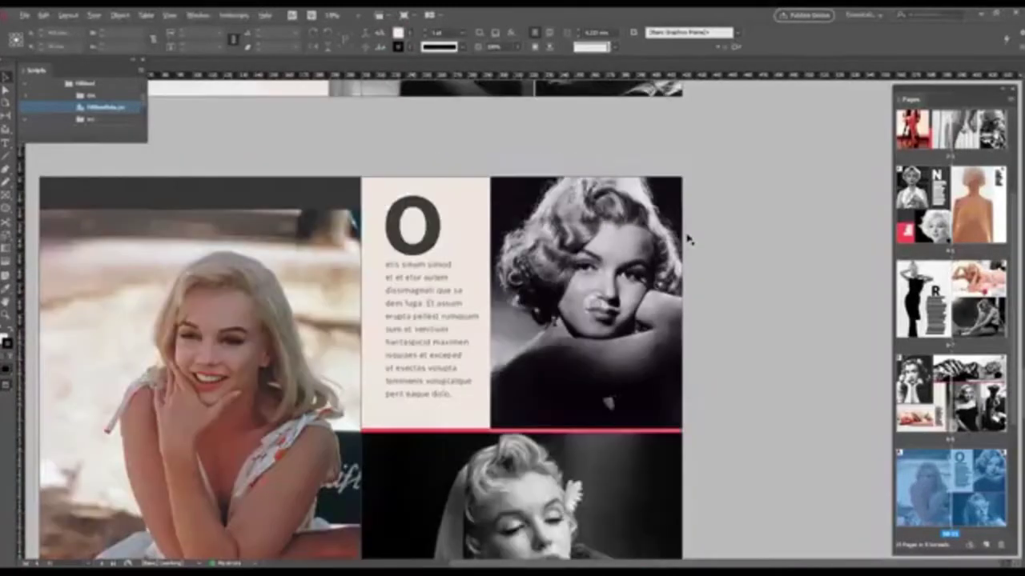
scroll(789, 269, "down", 1)
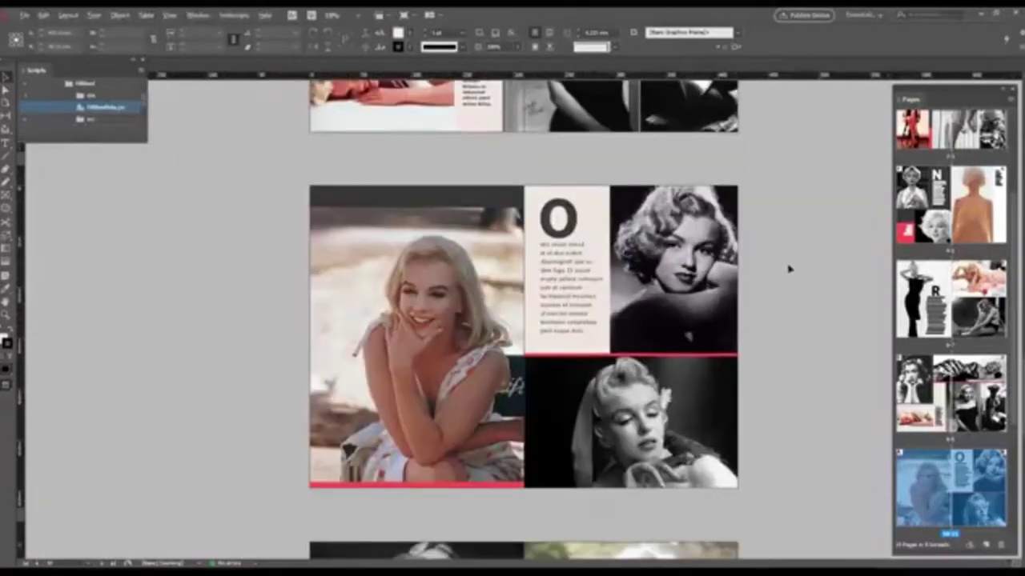
scroll(788, 269, "down", 10)
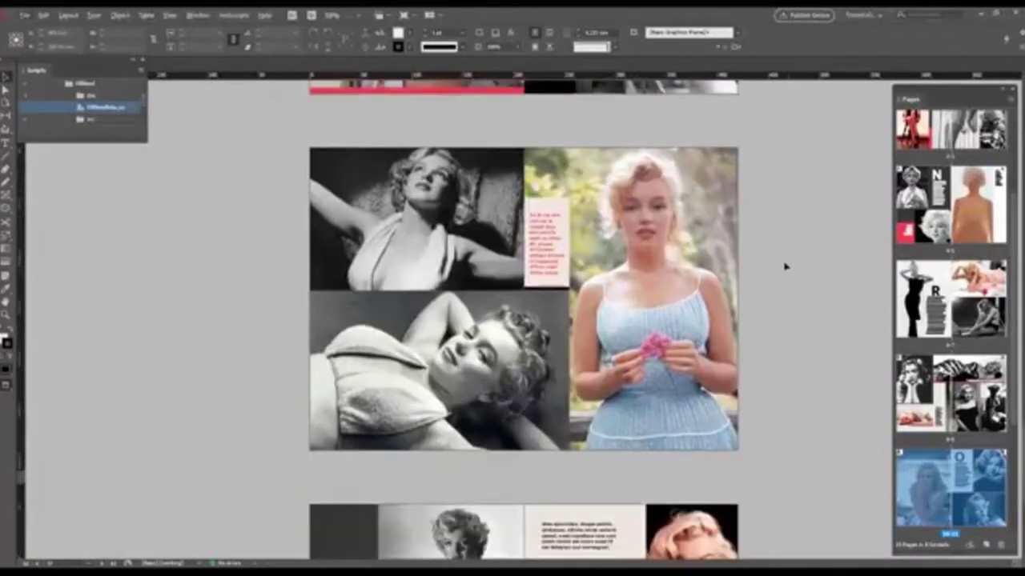
scroll(950, 320, "down", 2)
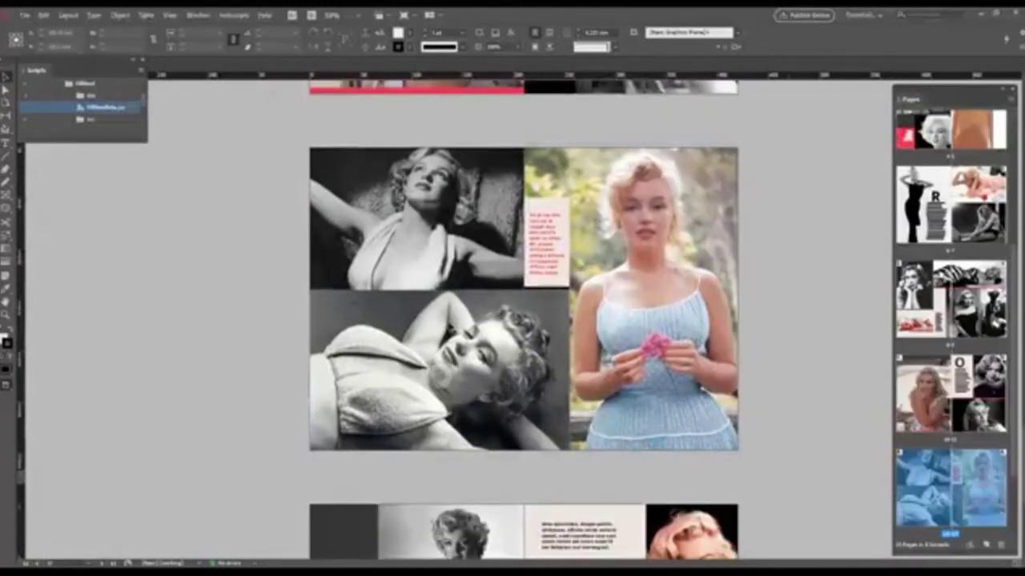
Step: Leave preview mode and configure FillBleed with Document scope, a Fit Factor of 200% and Edge Finder at X-Axis first
key("w")
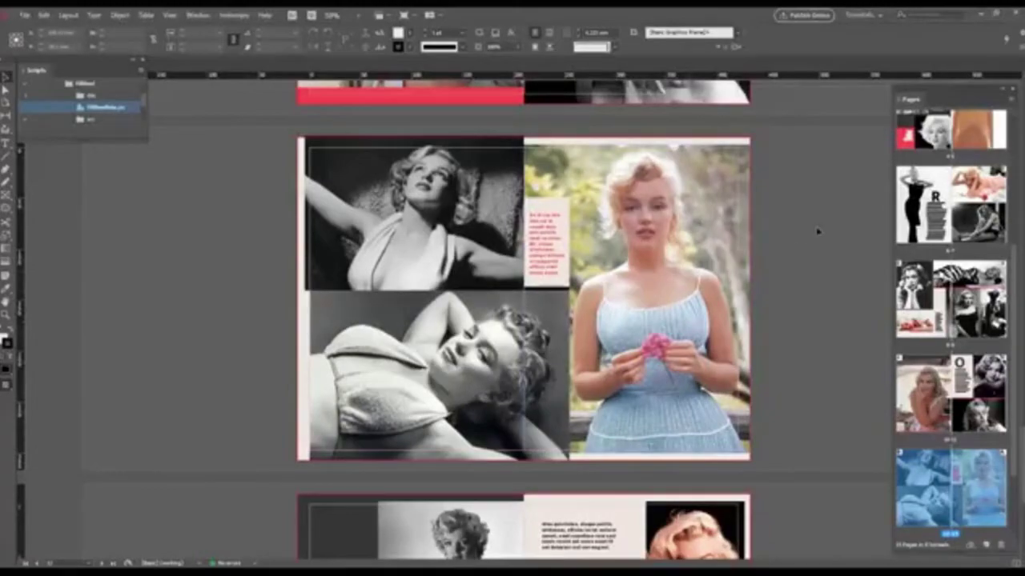
scroll(817, 232, "down", 7)
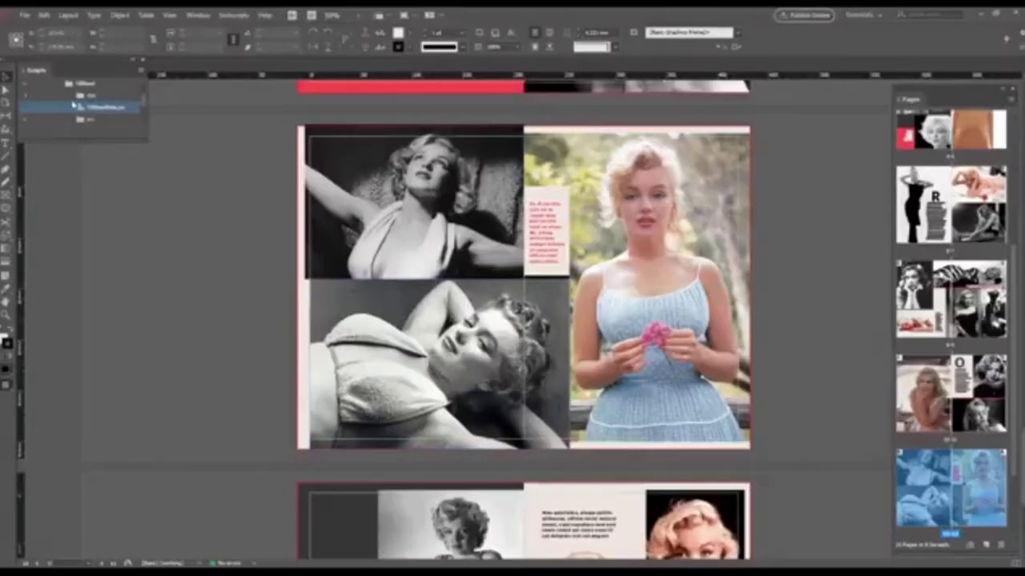
double_click(73, 107)
left_click(506, 223)
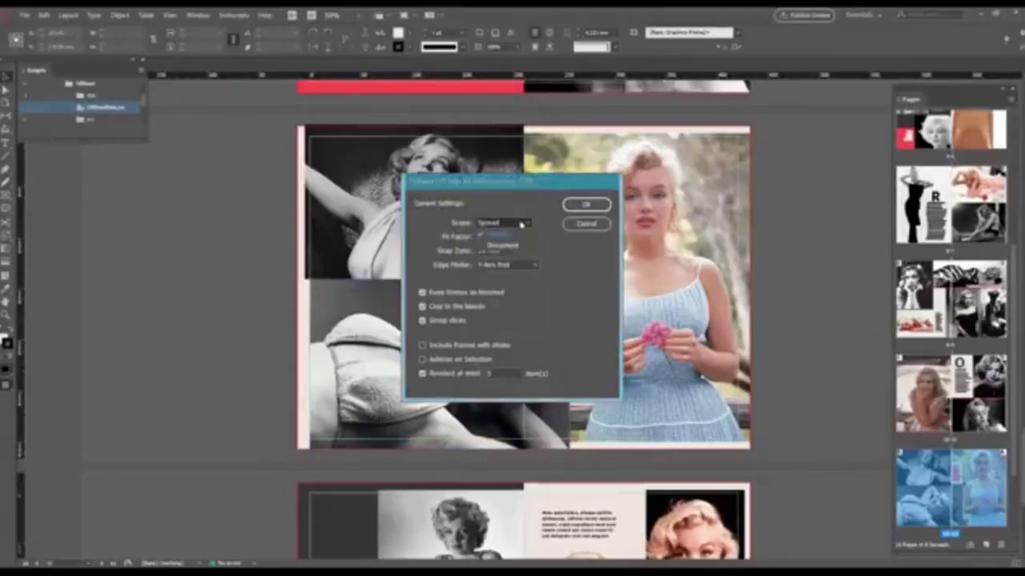
left_click(505, 250)
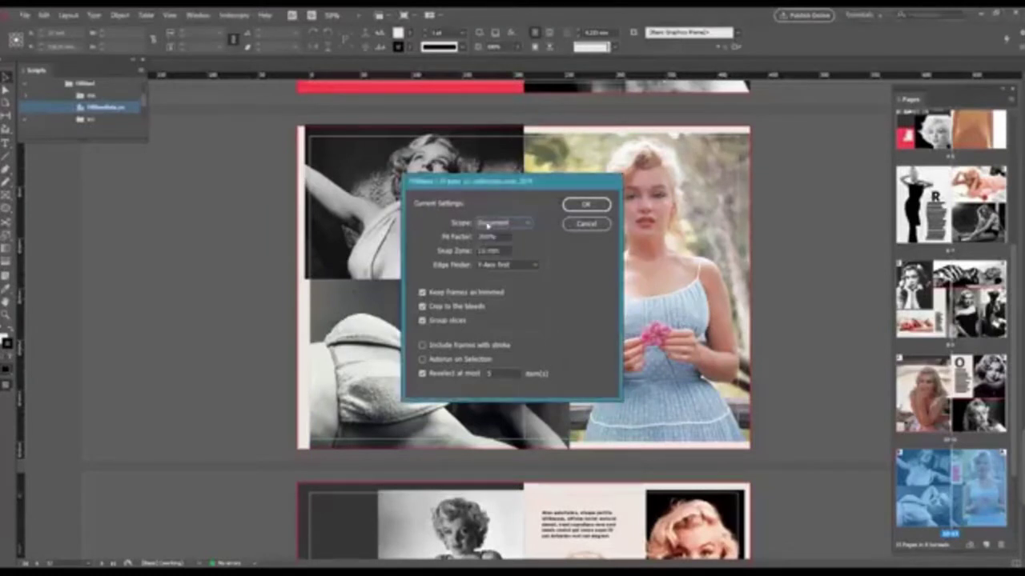
key("Tab")
left_click_drag(498, 236, 385, 239)
type("100")
left_click(528, 265)
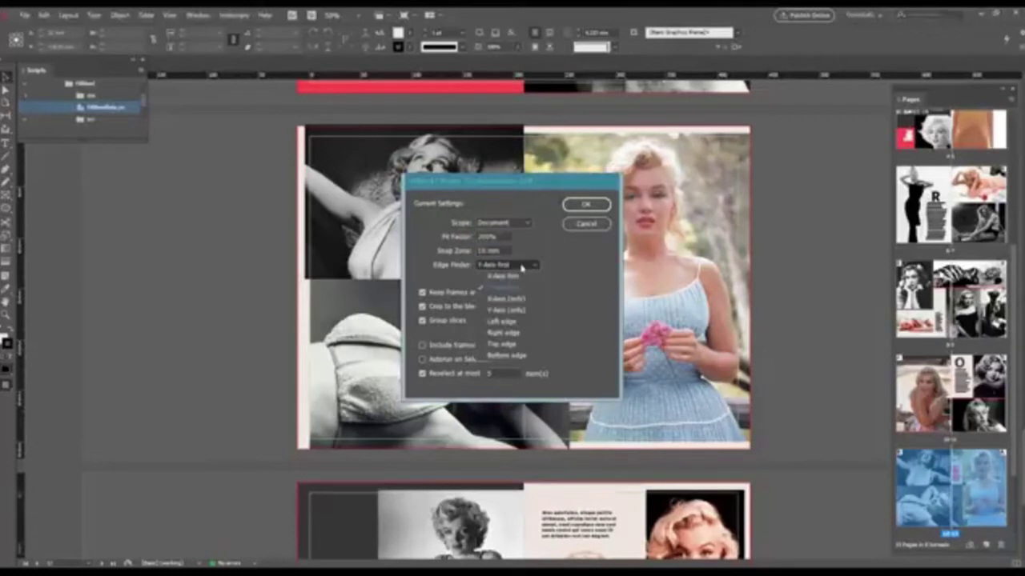
left_click(507, 277)
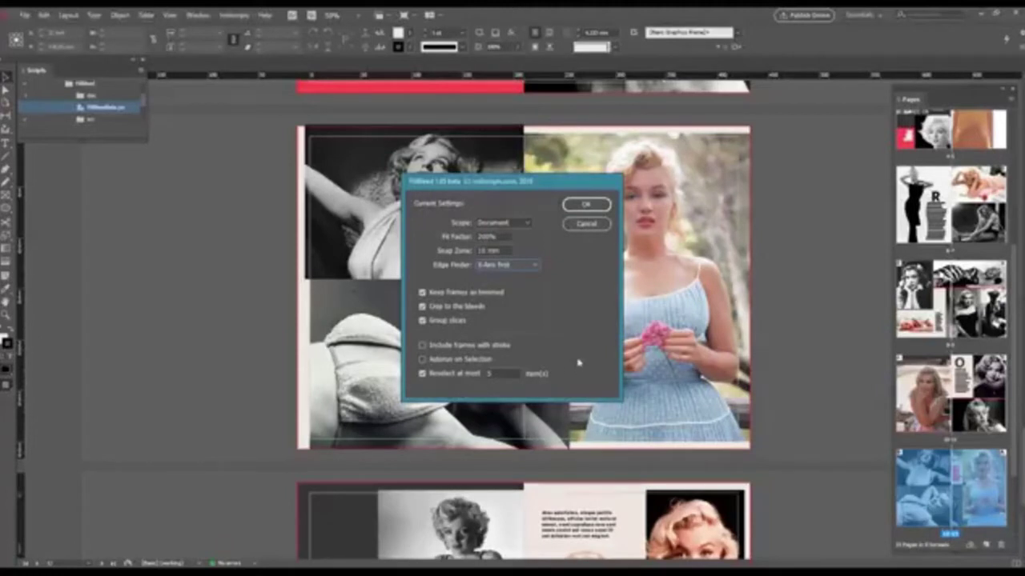
Step: Run FillBleed on the whole document, read through its processing report and dismiss it
left_click(590, 206)
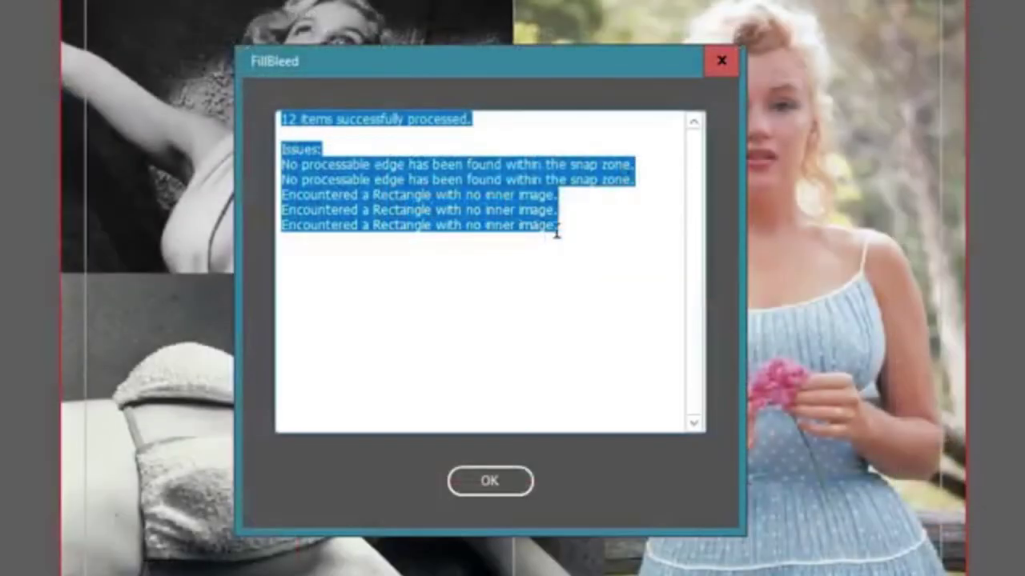
left_click(554, 259)
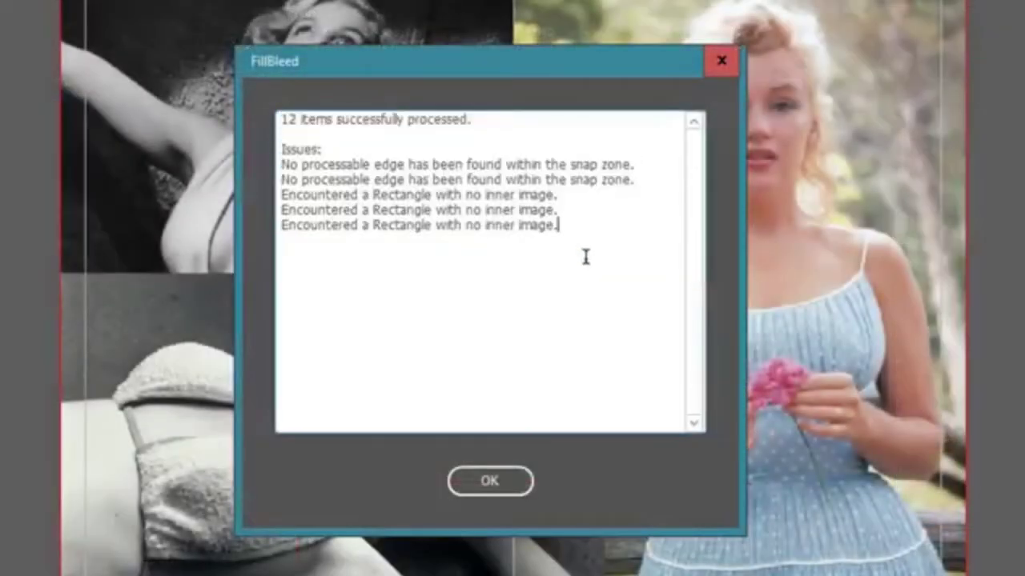
left_click(516, 485)
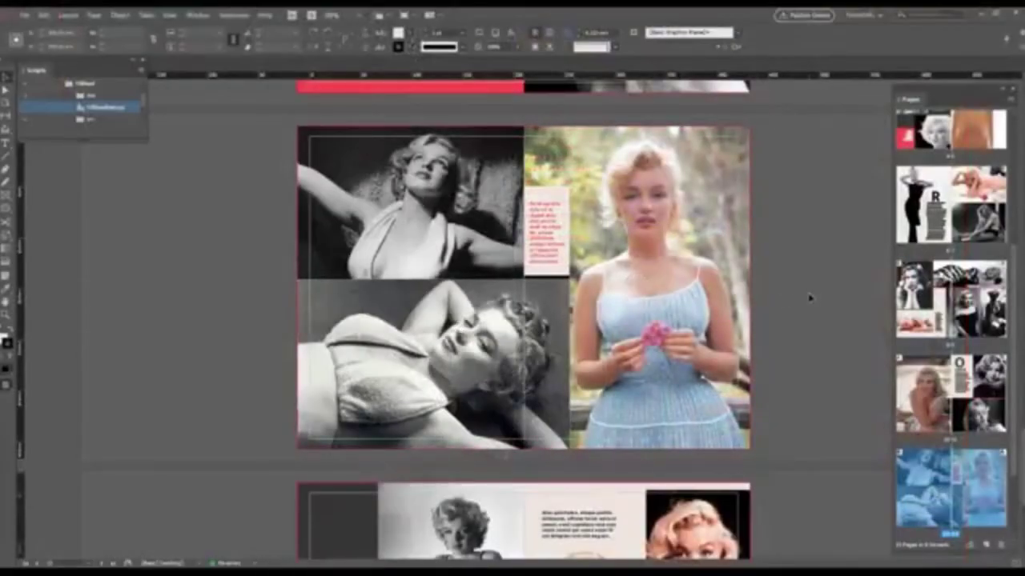
Step: Review the magazine's processed spreads in preview mode, from the E text spread back to the red O text spread
key("w")
scroll(807, 298, "down", 5)
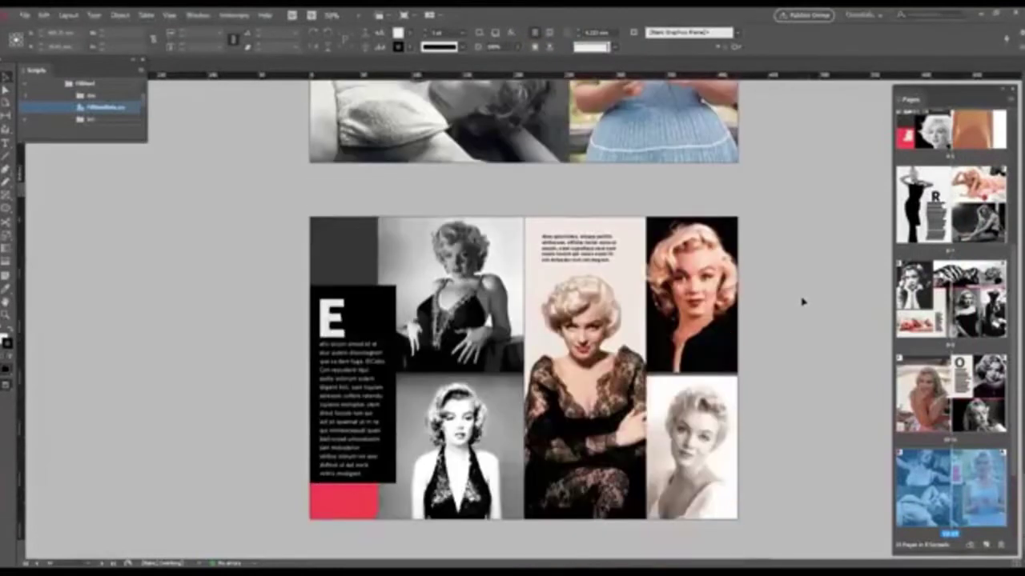
scroll(803, 302, "up", 10)
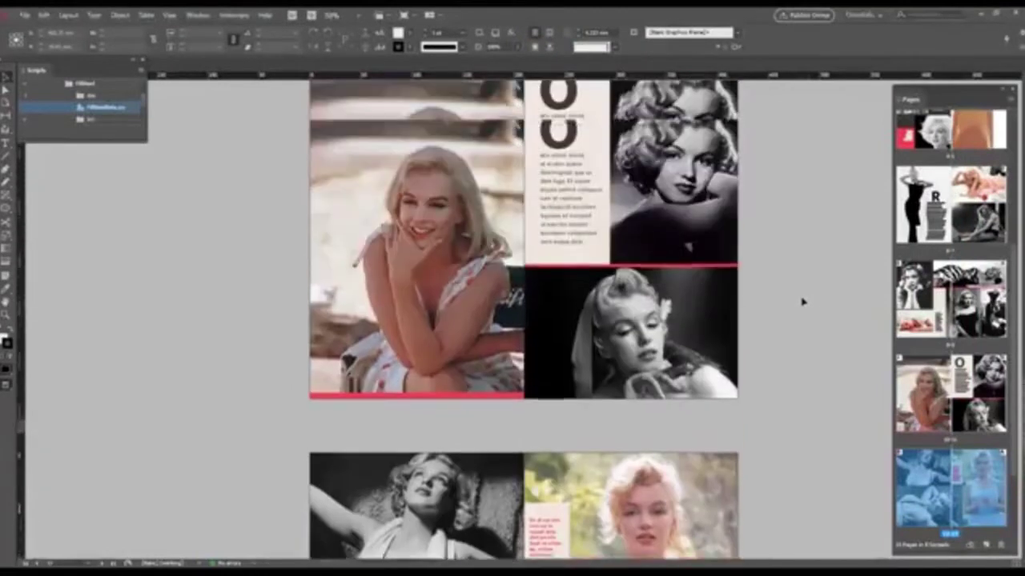
scroll(803, 302, "up", 6)
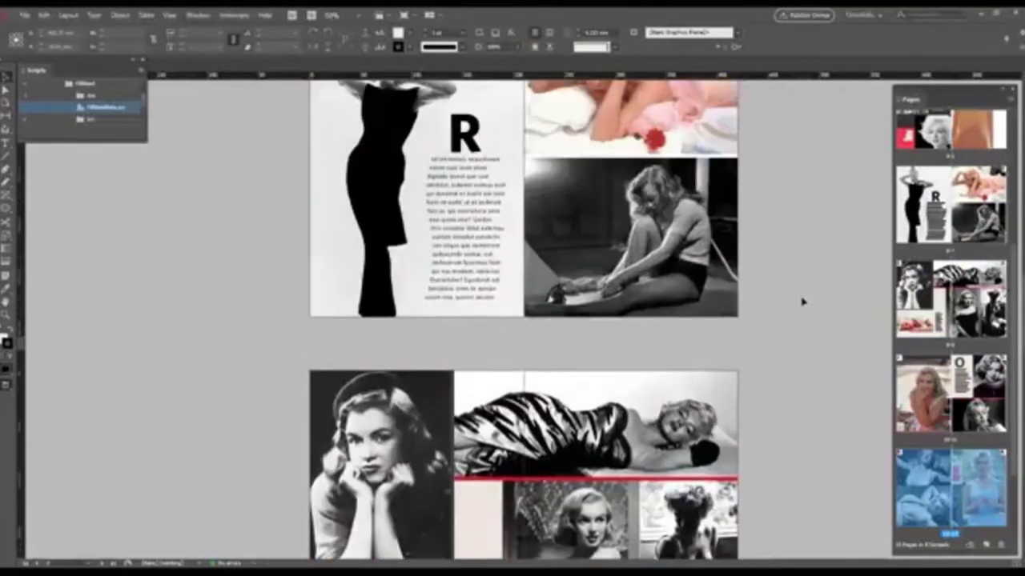
scroll(803, 302, "up", 8)
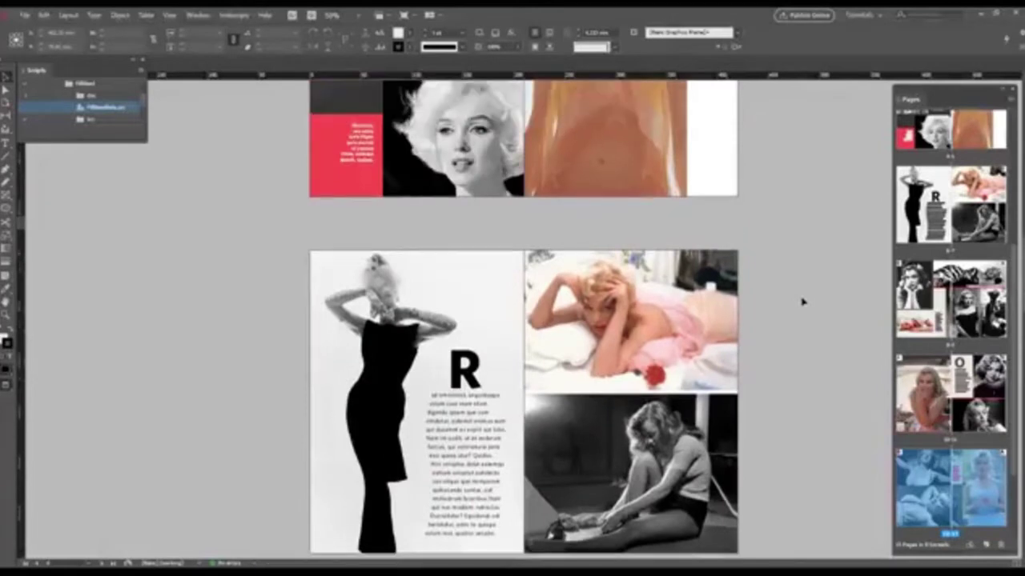
scroll(803, 302, "up", 10)
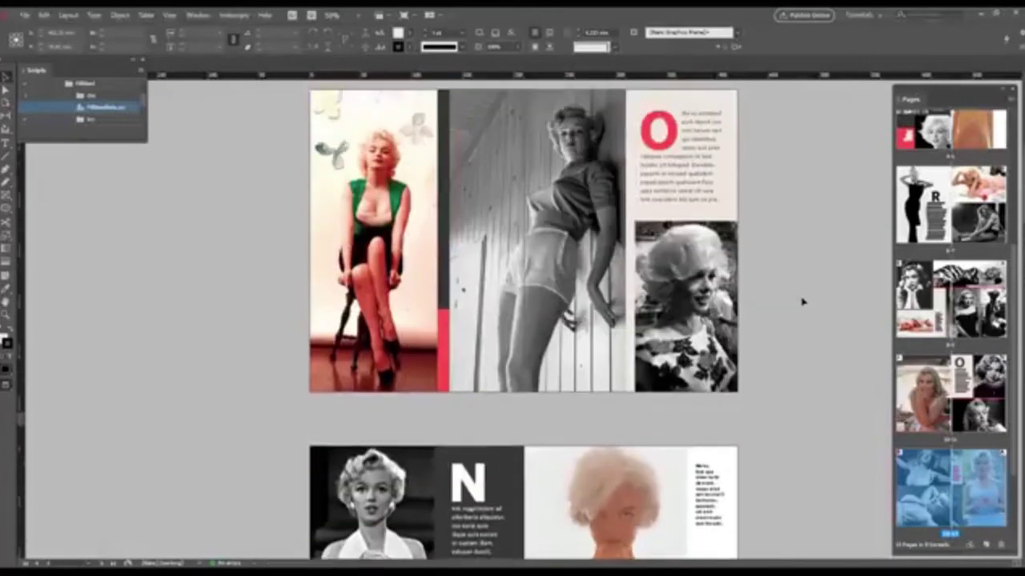